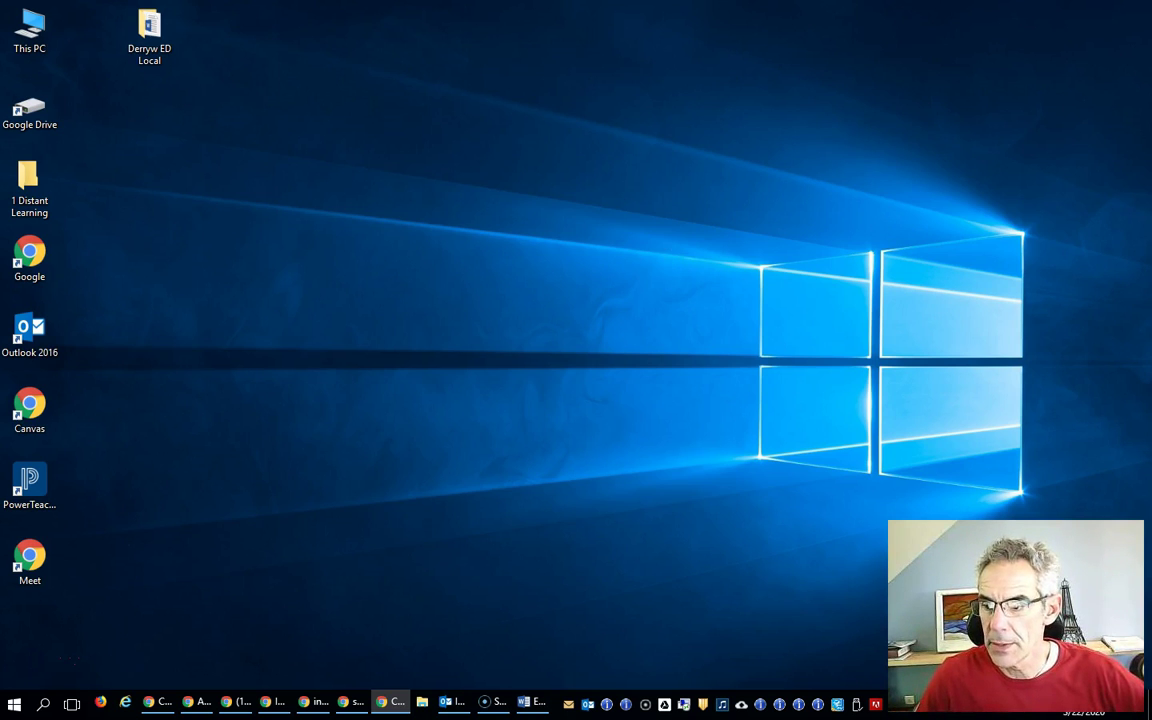
# Step: Drag the Chrome window showing the Engineering Design (CAD) Canvas Modules page onto the desktop
pyautogui.moveTo(1150, 30); pyautogui.dragTo(540, 85)
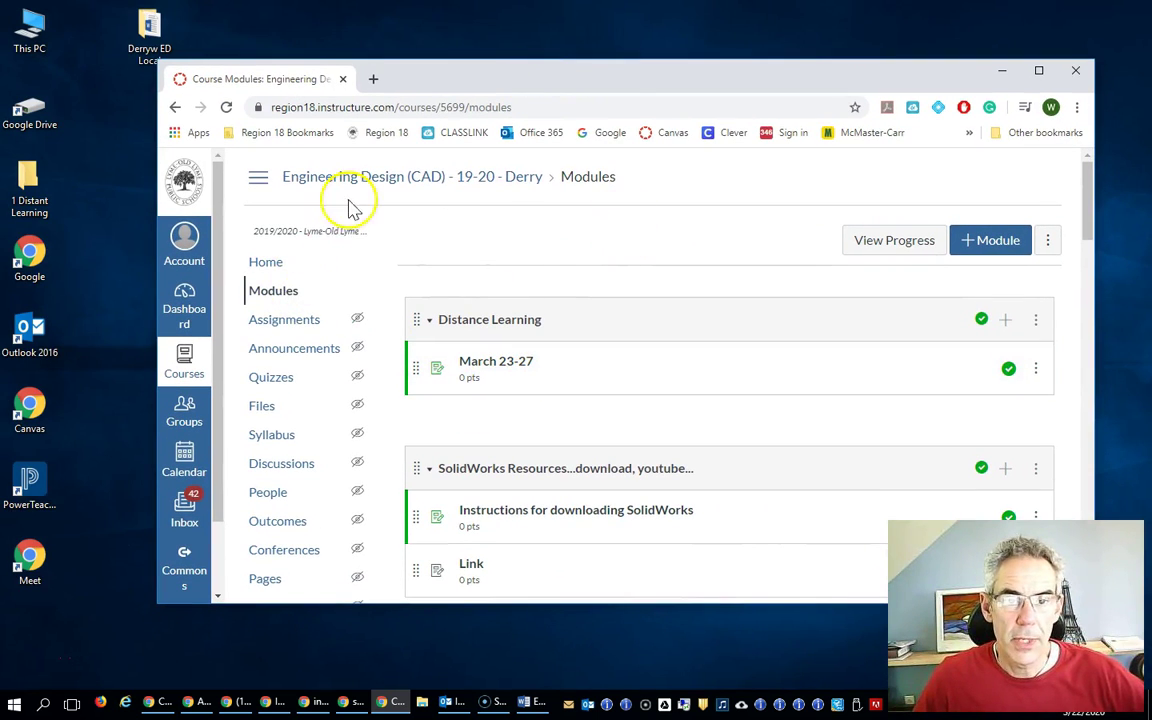
# Step: Reload Canvas Modules, open 'Instructions for downloading SolidWorks', and scroll through the assignment
pyautogui.click(272, 298)
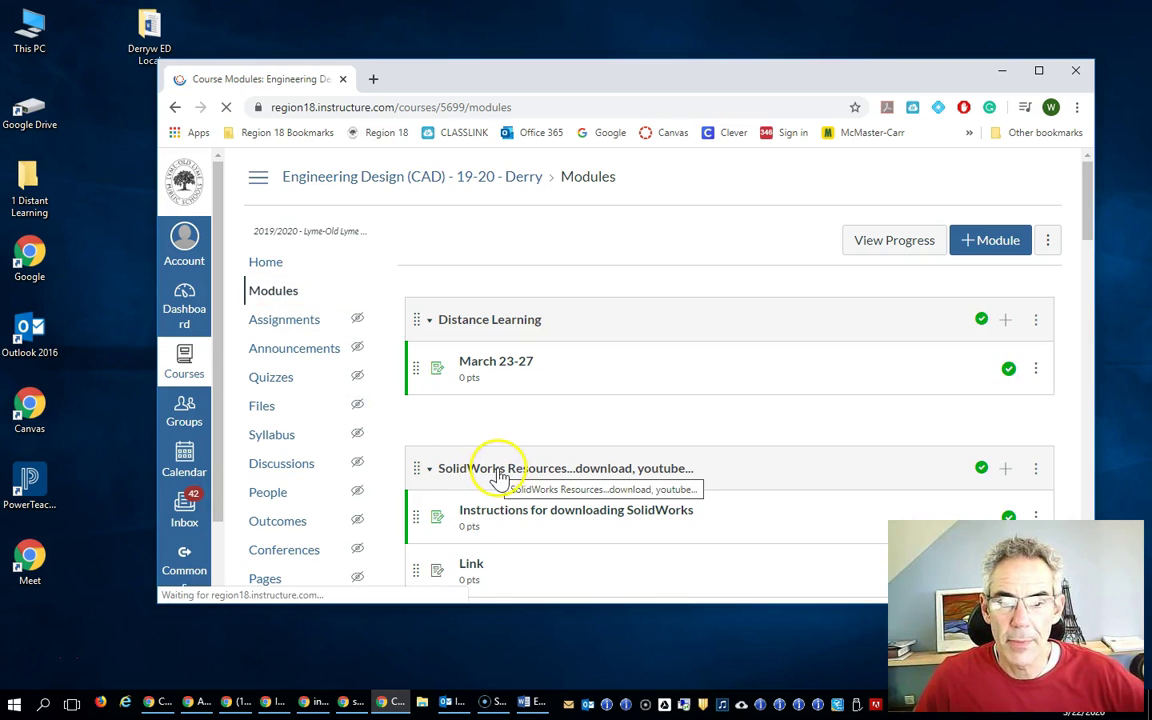
pyautogui.scroll(-2, 512, 478)
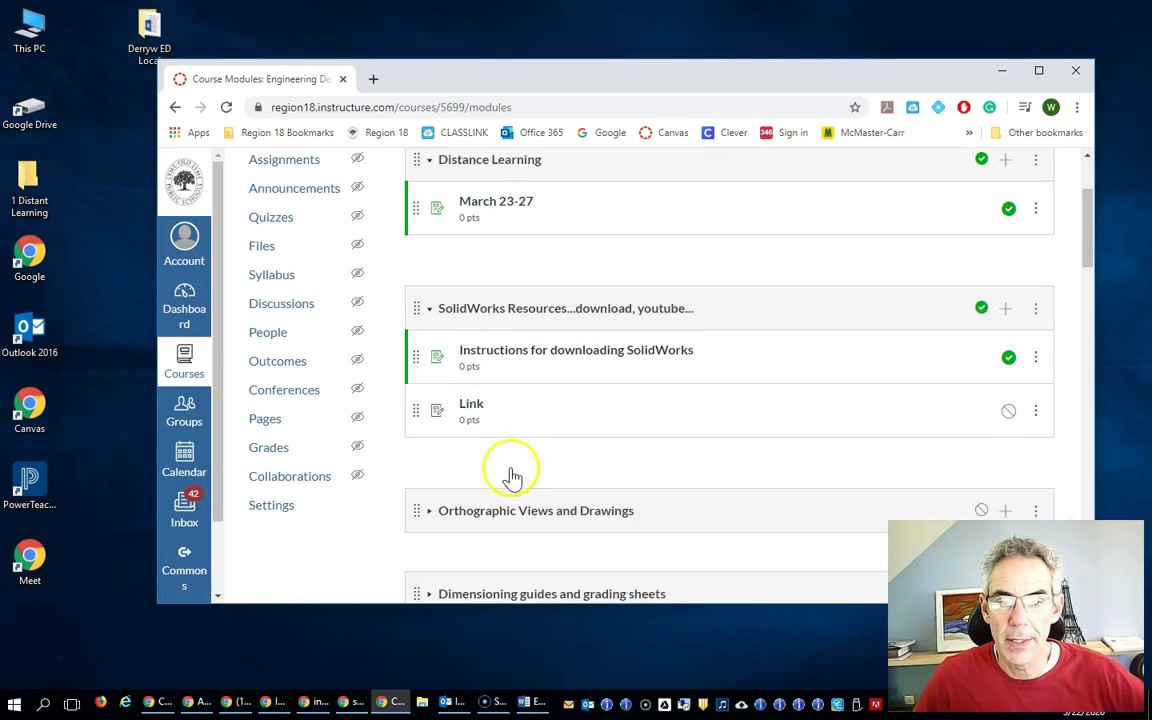
pyautogui.click(507, 355)
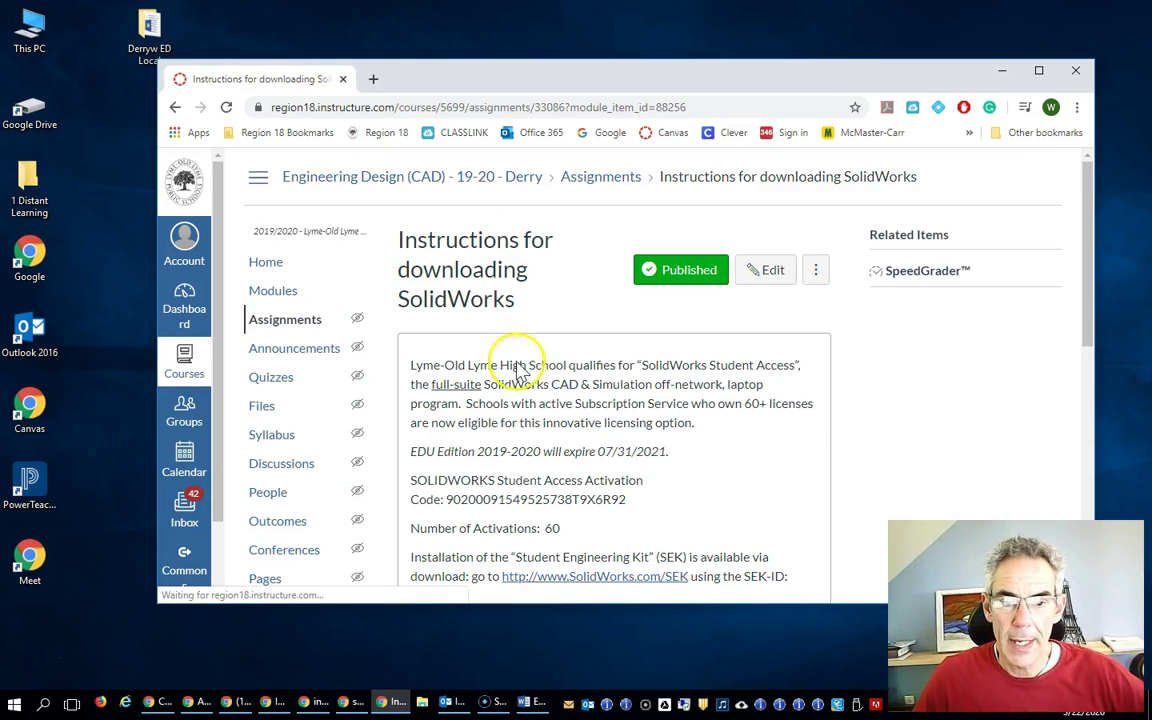
pyautogui.scroll(-3, 578, 535)
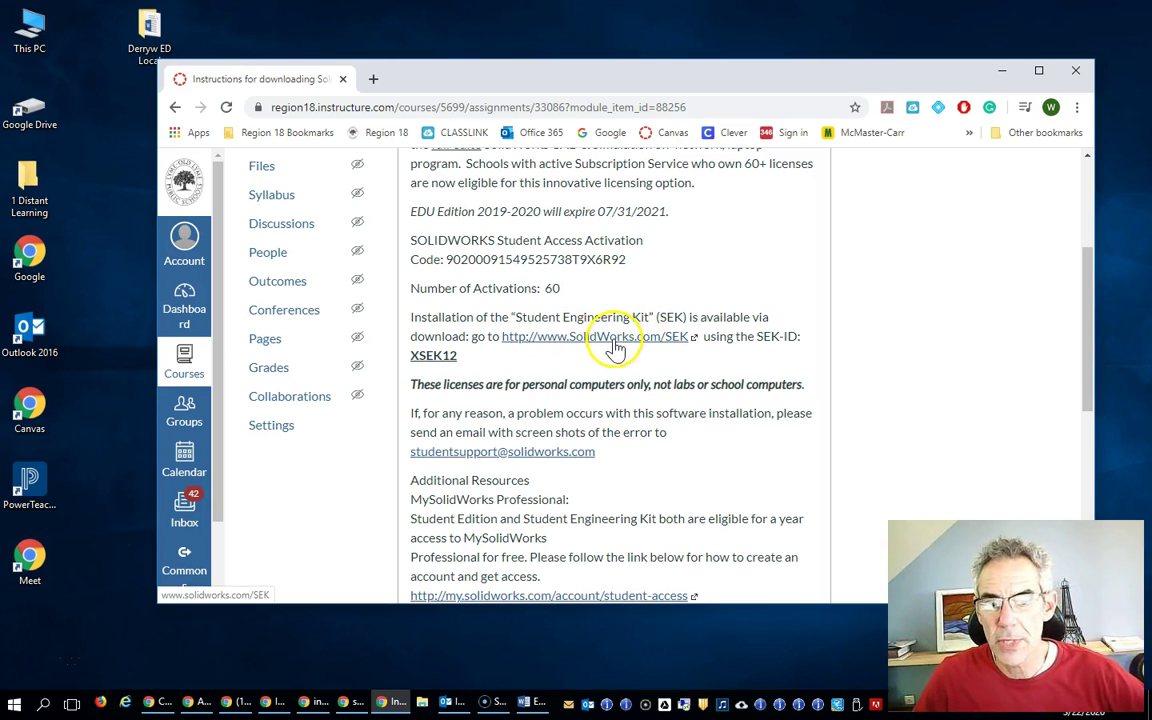
pyautogui.scroll(-4, 617, 386)
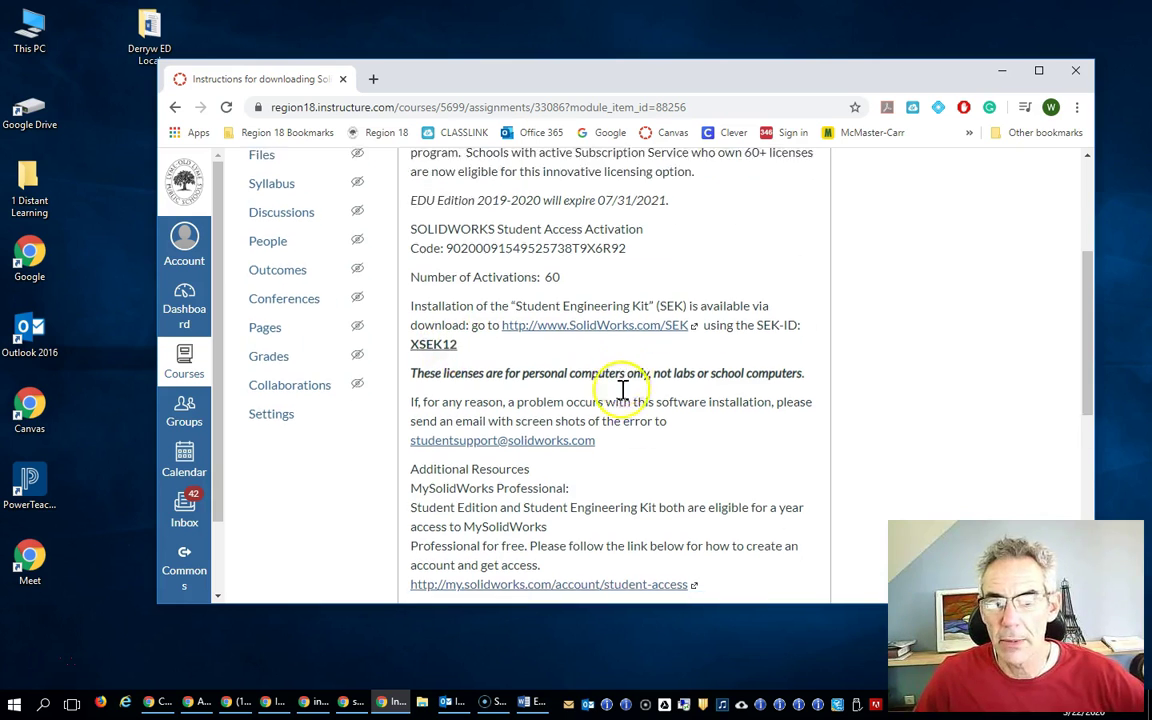
# Step: Read the SEK activation details, support contact and resources, then switch to another Chrome window
pyautogui.scroll(3, 643, 404)
pyautogui.scroll(-3, 640, 370)
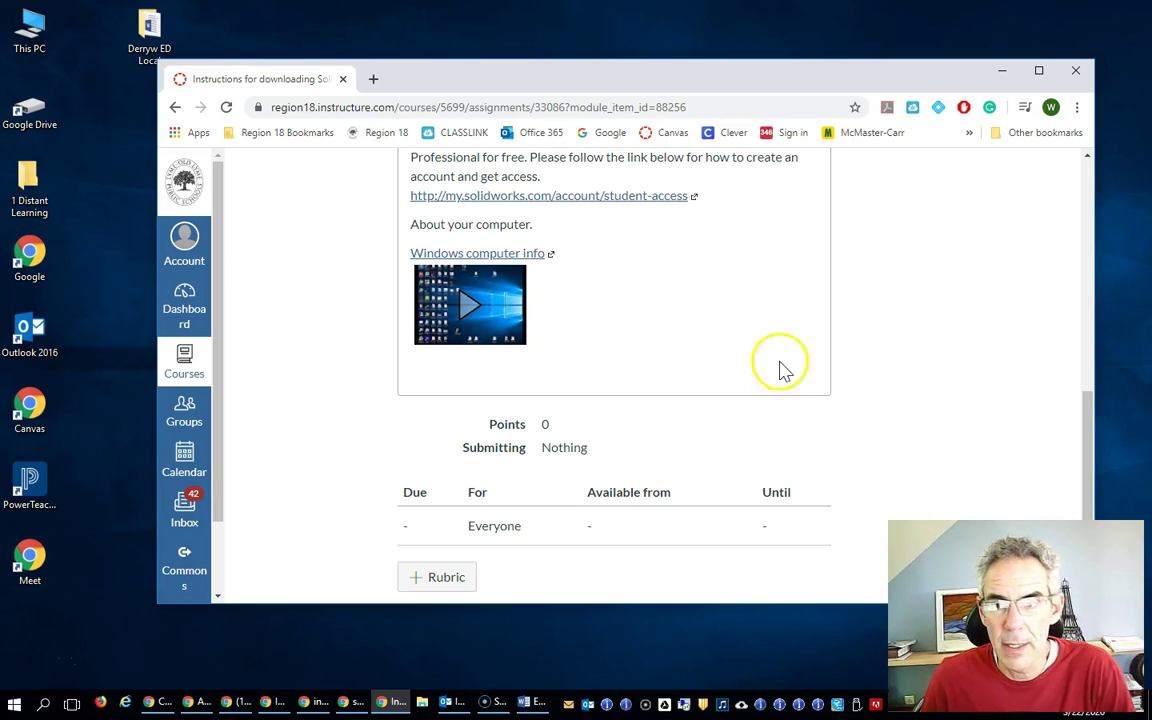
pyautogui.scroll(2, 665, 340)
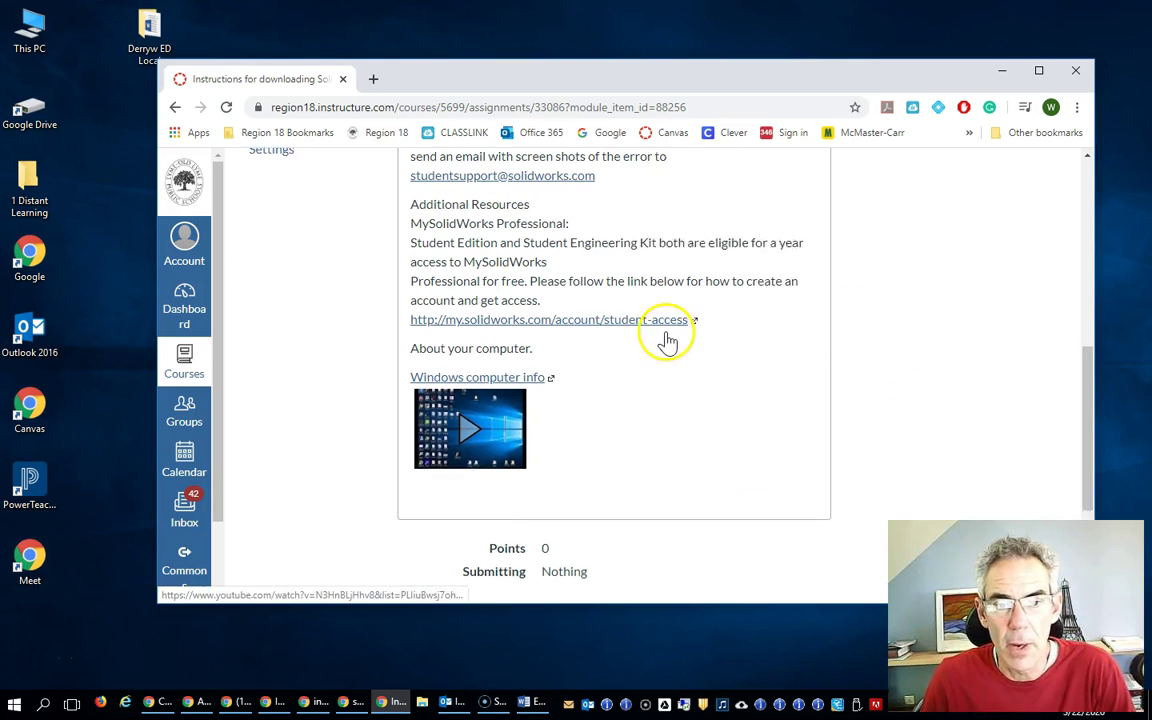
pyautogui.scroll(3, 497, 365)
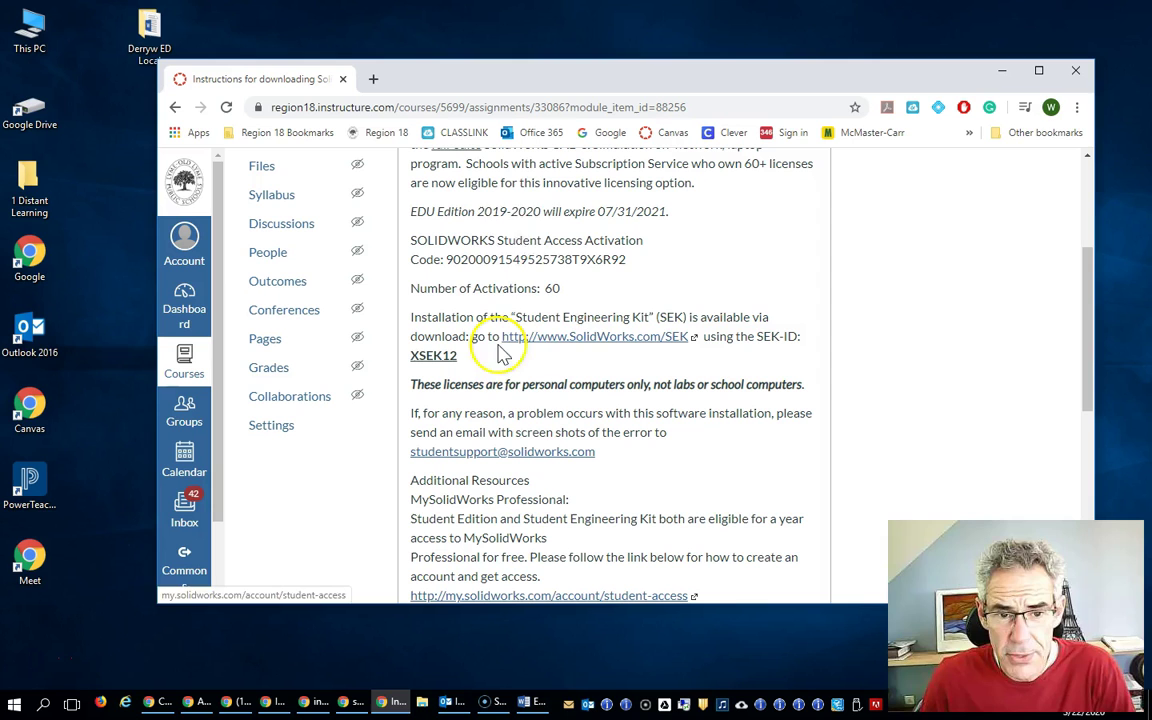
pyautogui.scroll(-2, 690, 360)
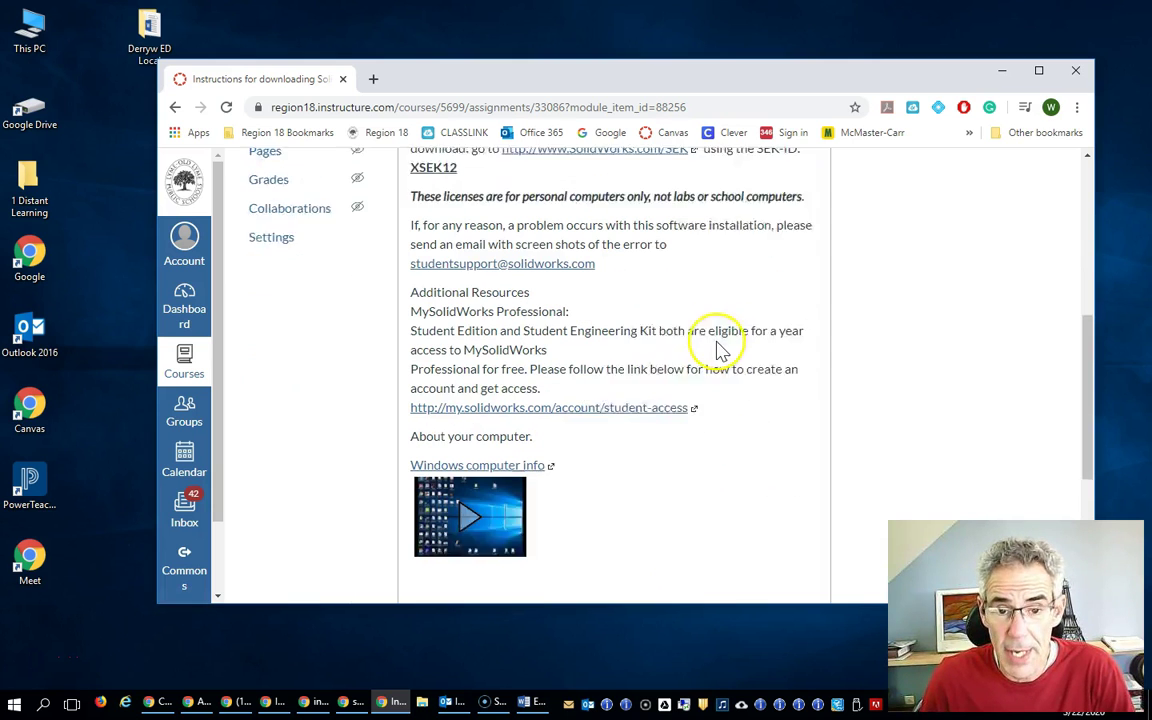
pyautogui.scroll(-1, 720, 350)
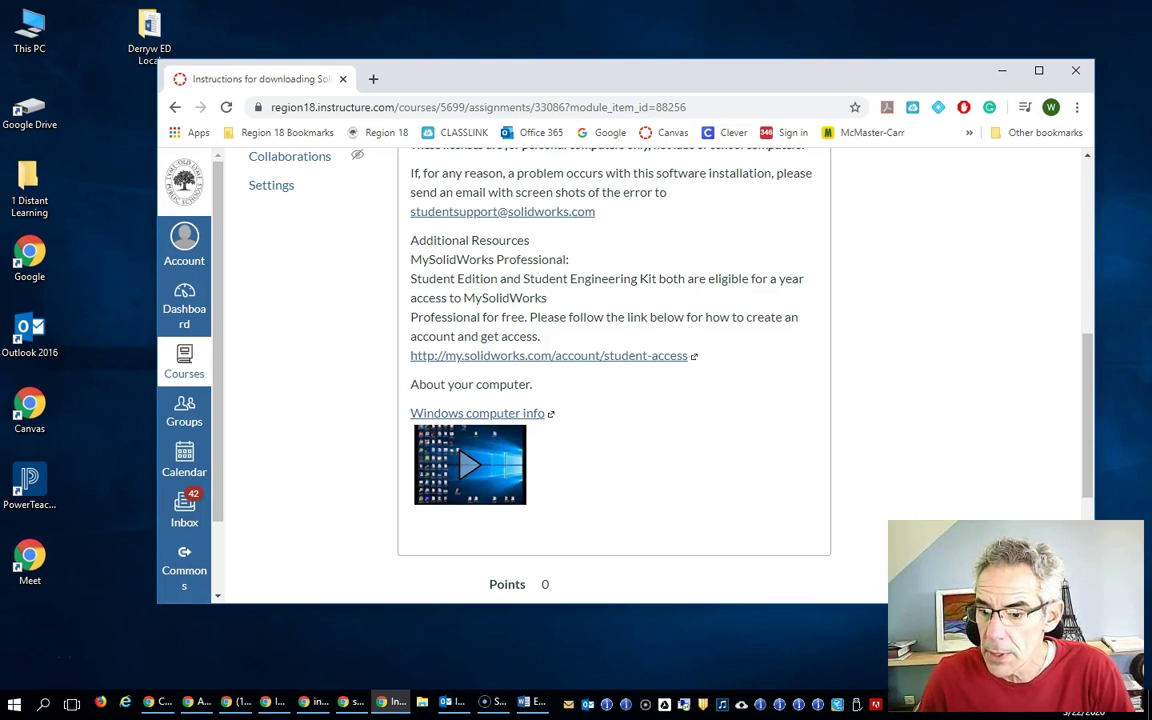
pyautogui.hotkey('alt', 'Tab')
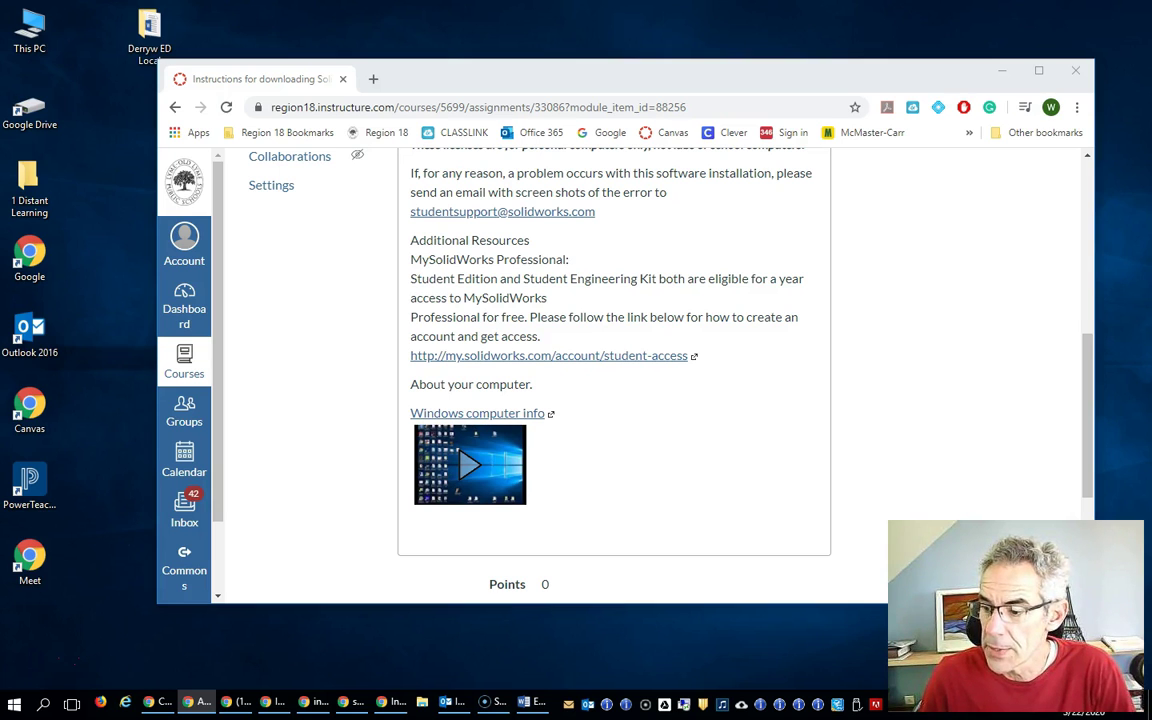
# Step: Bring up the SOLIDWORKS 2019 requirements results and highlight the 3.3 GHz, Windows 10 64-bit and hardware lines
pyautogui.moveTo(1151, 30); pyautogui.dragTo(345, 66)
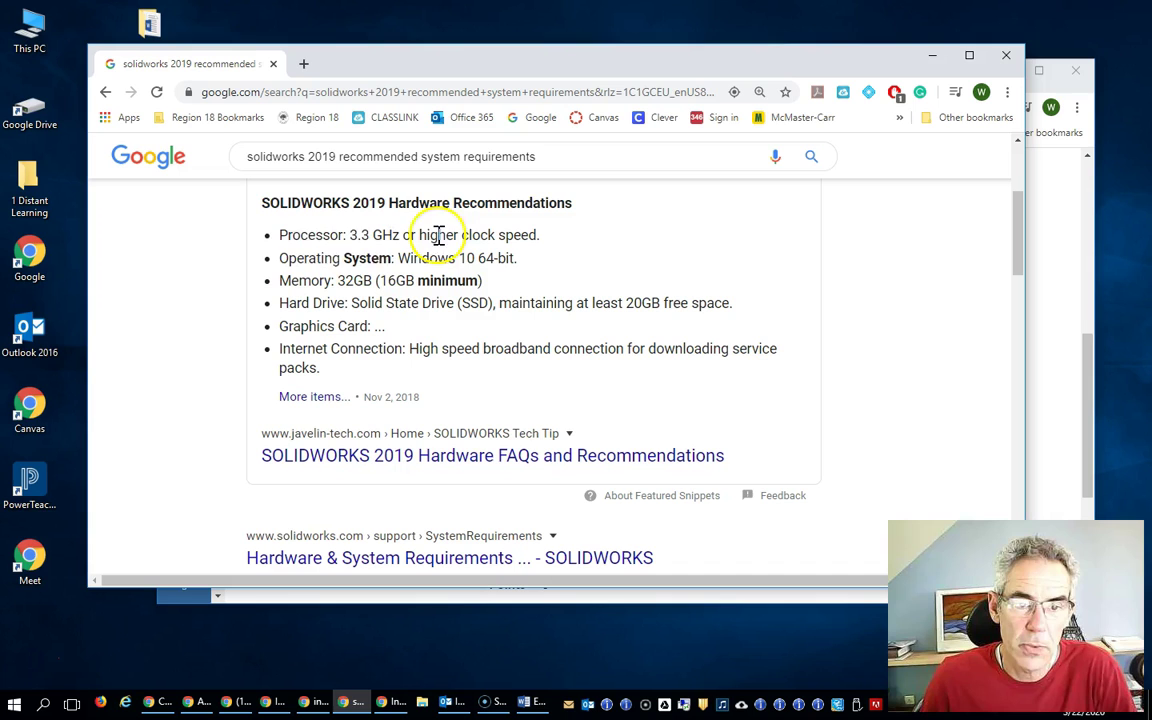
pyautogui.moveTo(301, 235); pyautogui.dragTo(480, 238)
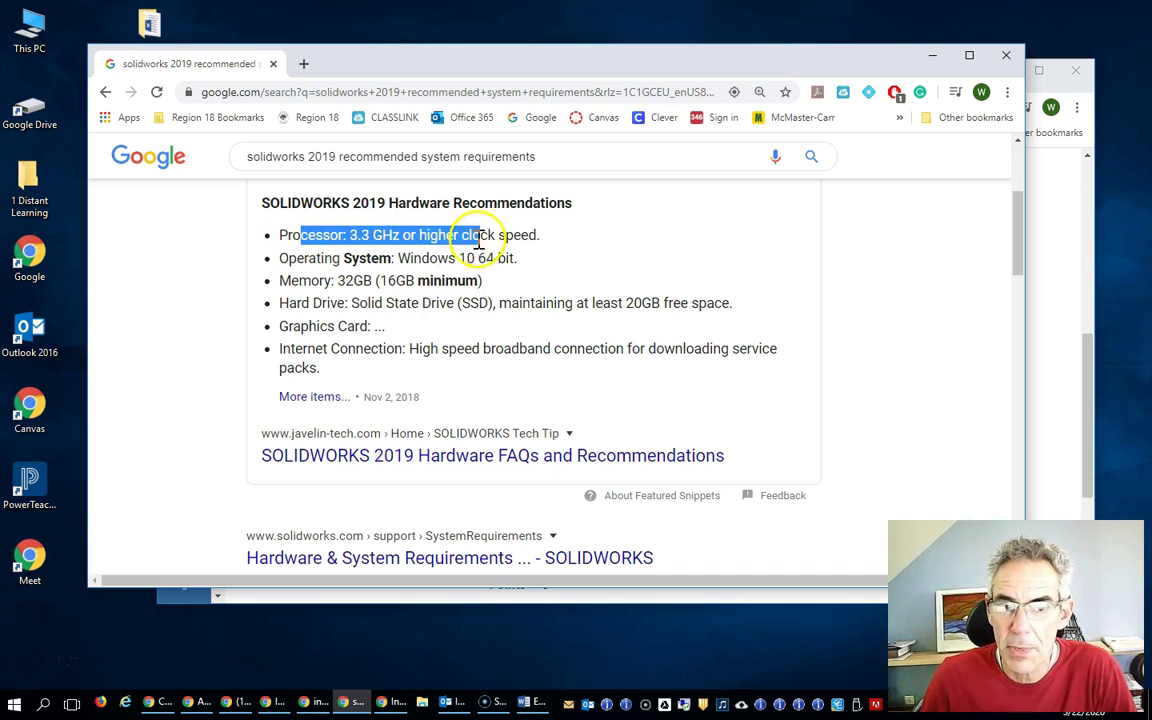
pyautogui.moveTo(324, 258); pyautogui.dragTo(497, 258)
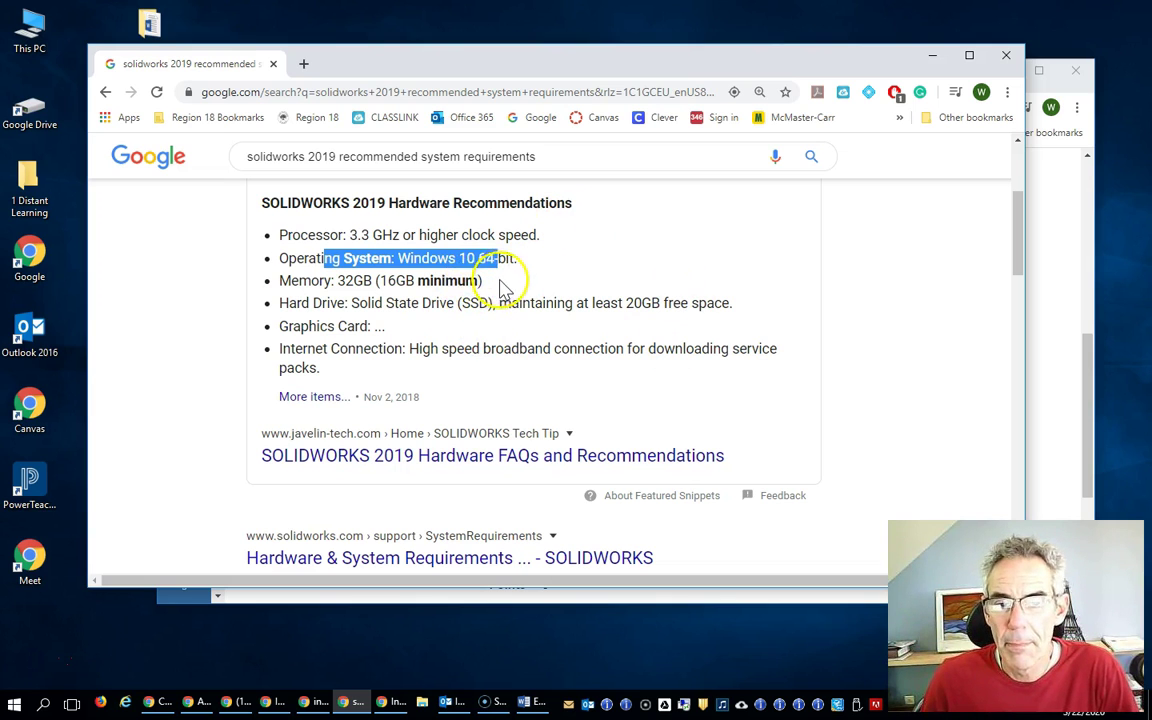
pyautogui.click(490, 289)
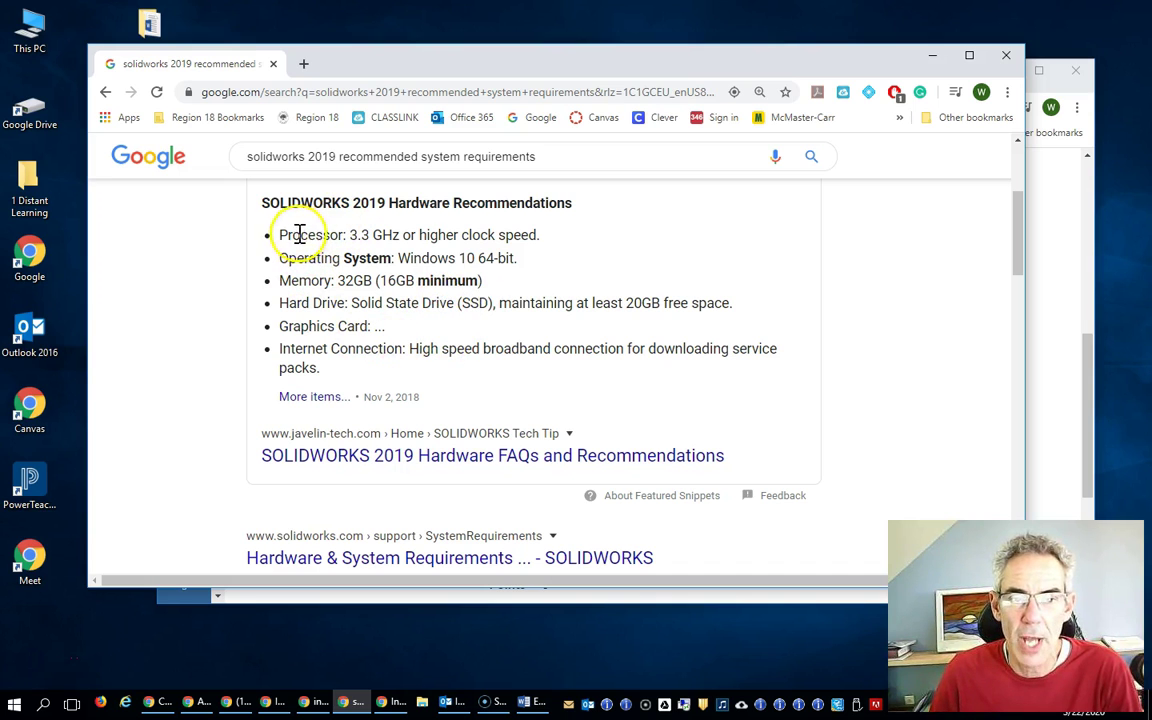
pyautogui.moveTo(280, 236); pyautogui.dragTo(526, 332)
pyautogui.click(522, 318)
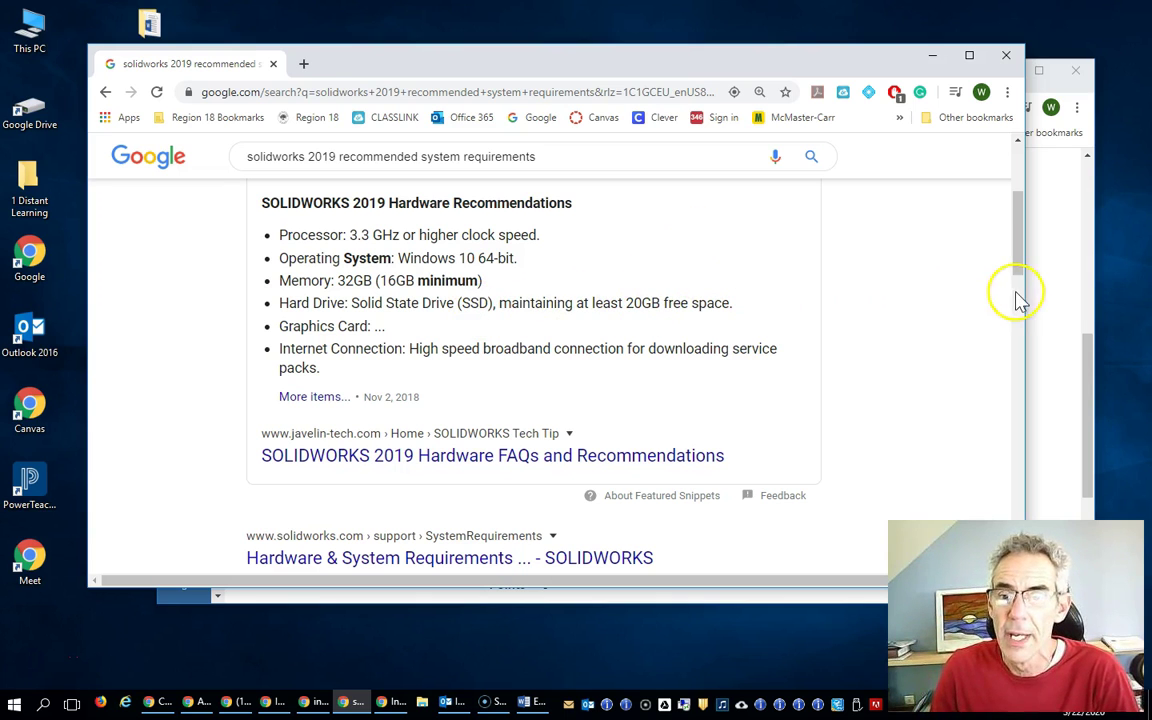
# Step: Narrow and reposition the search window, then bring the Amazon NETGEAR C3700 listing window forward
pyautogui.moveTo(1025, 285); pyautogui.dragTo(736, 305)
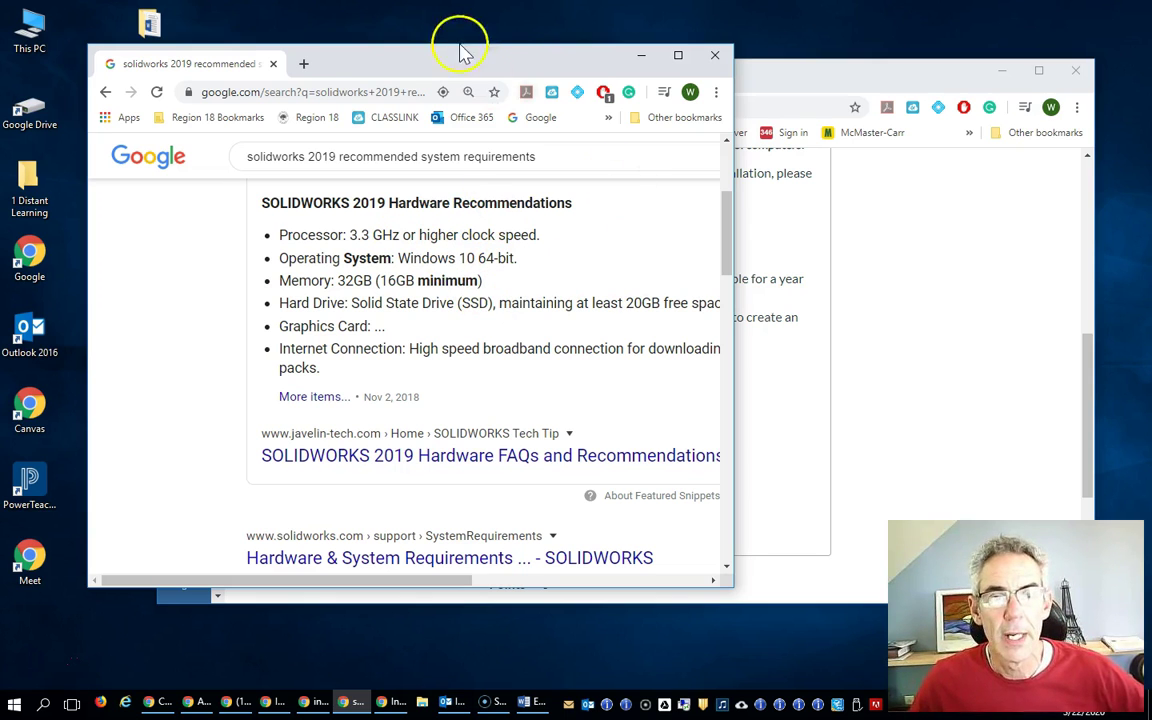
pyautogui.moveTo(509, 64); pyautogui.dragTo(489, 90)
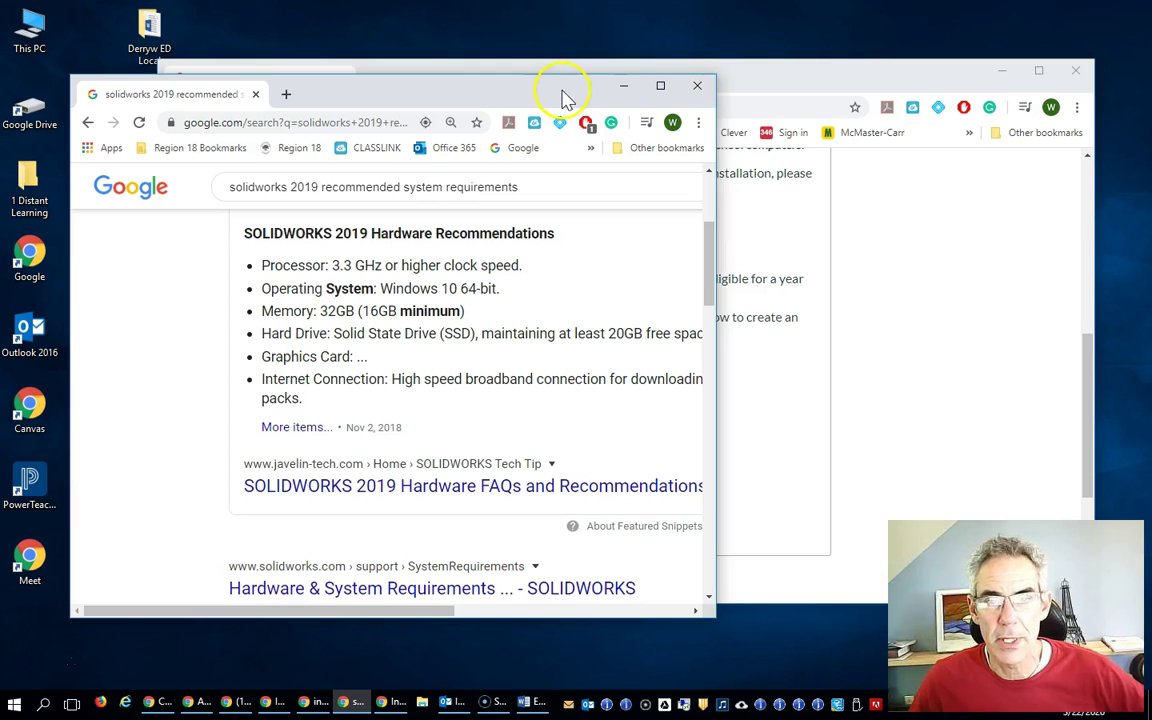
pyautogui.moveTo(563, 95); pyautogui.dragTo(609, 66)
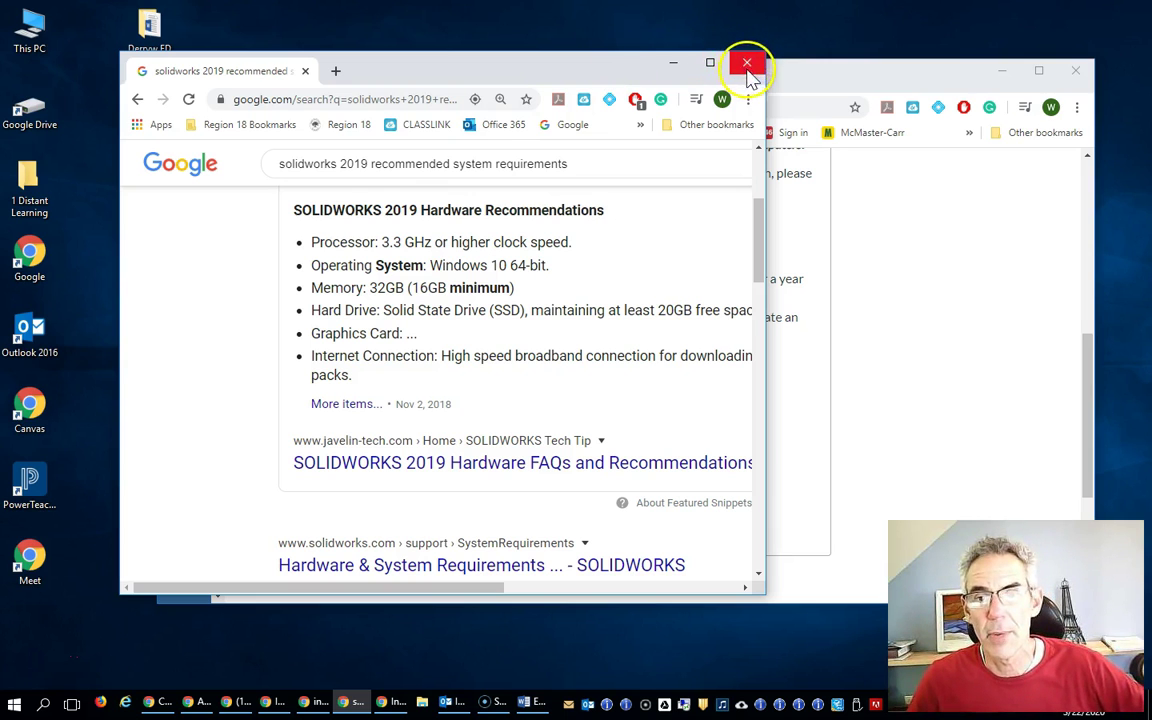
pyautogui.moveTo(483, 69); pyautogui.dragTo(531, 43)
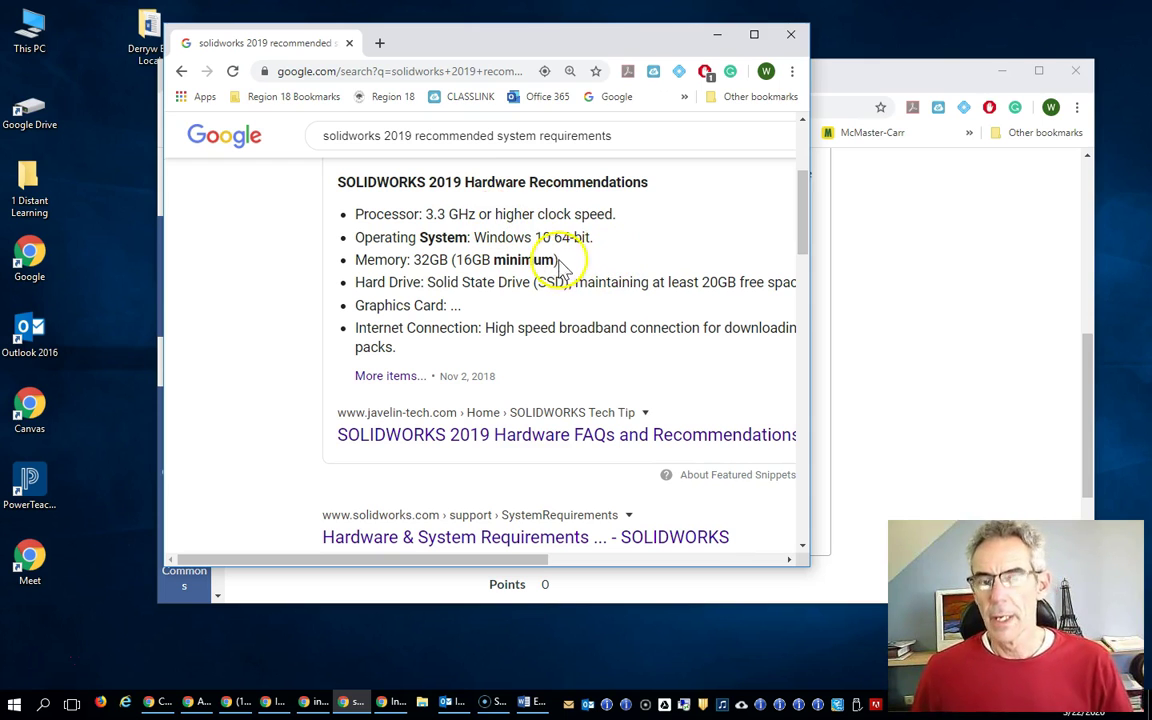
pyautogui.moveTo(571, 39); pyautogui.dragTo(591, 105)
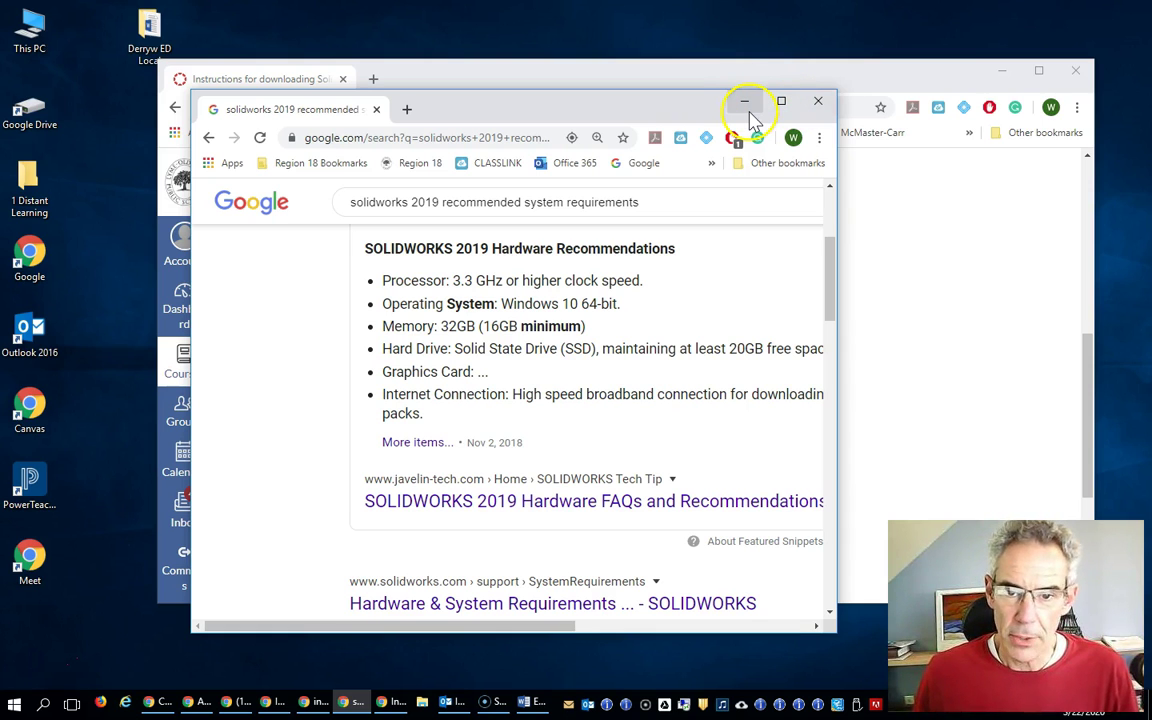
pyautogui.moveTo(665, 105); pyautogui.dragTo(657, 244)
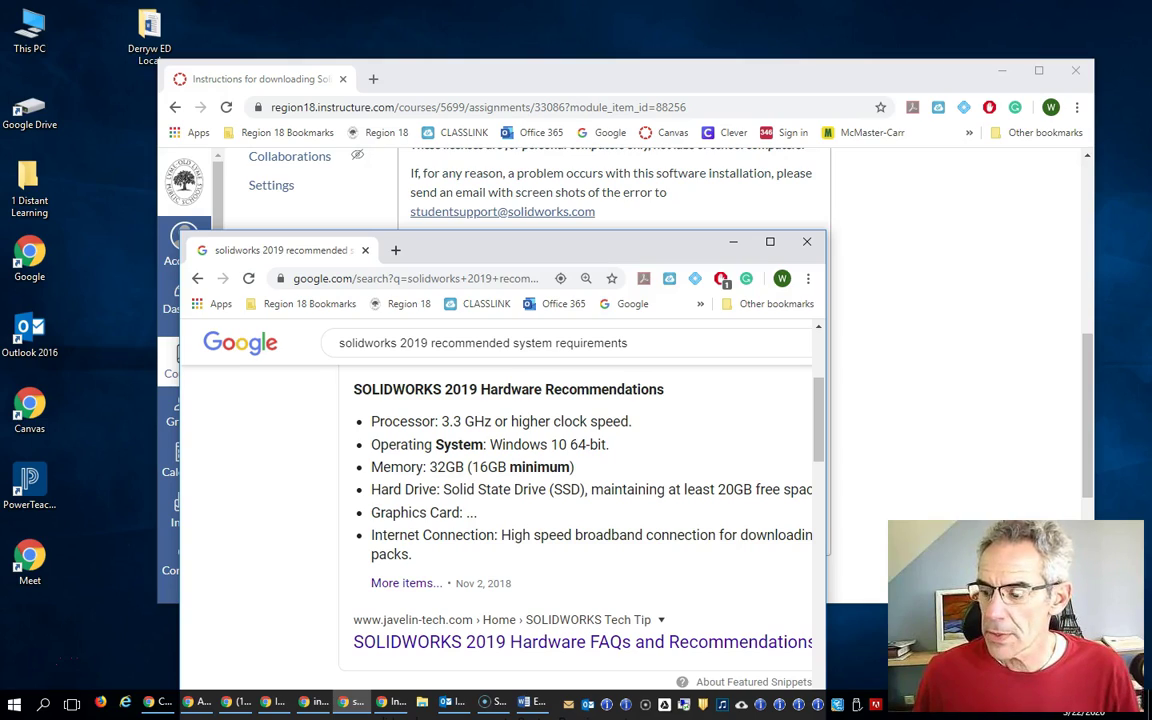
pyautogui.moveTo(1151, 395); pyautogui.dragTo(892, 57)
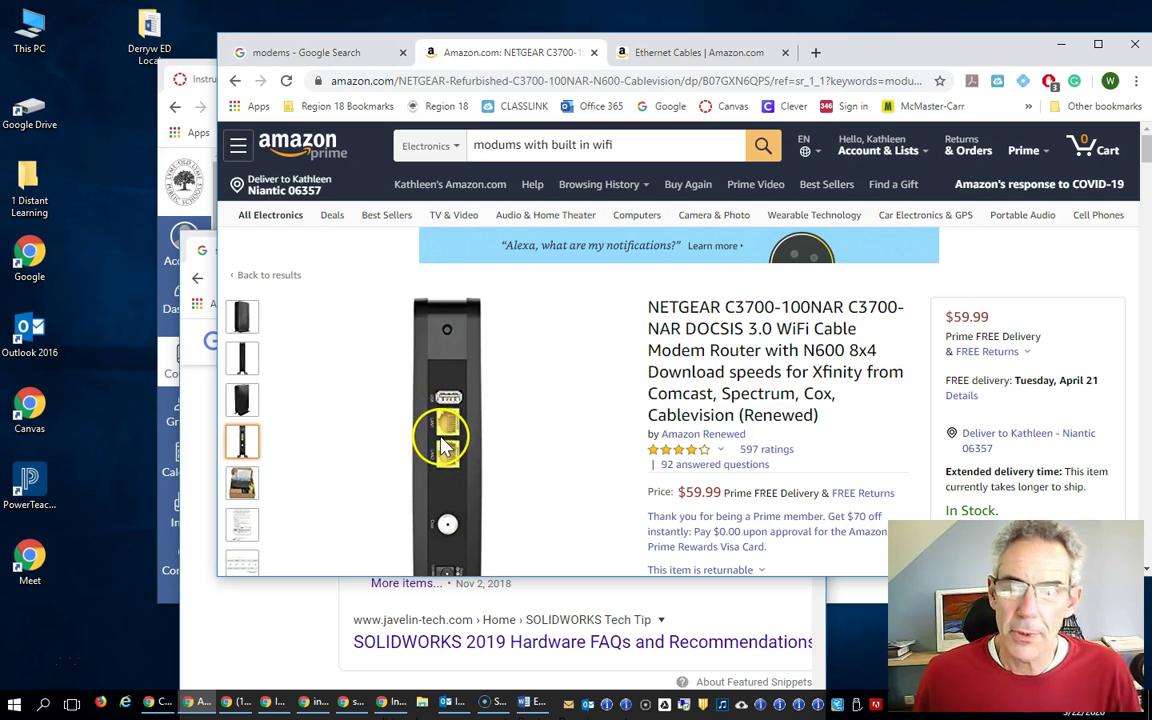
# Step: Check the Ethernet Cables listing and the NETGEAR C3700 photos, then move the Amazon window away
pyautogui.click(663, 53)
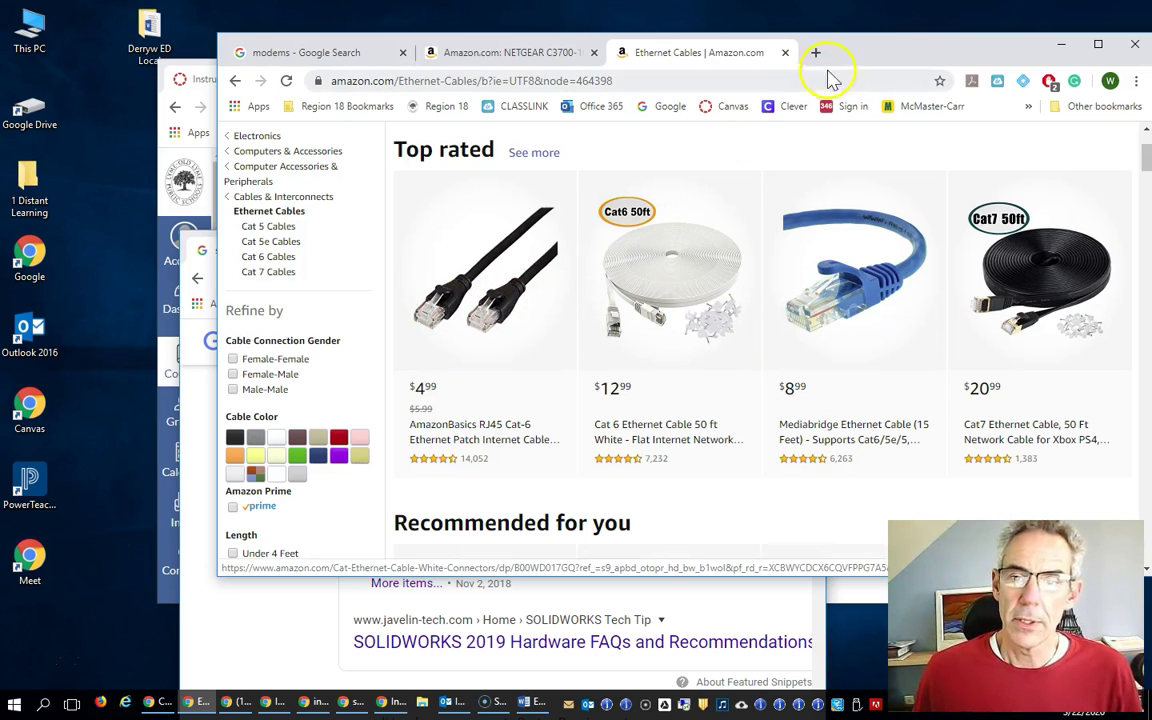
pyautogui.click(465, 48)
pyautogui.moveTo(238, 403)
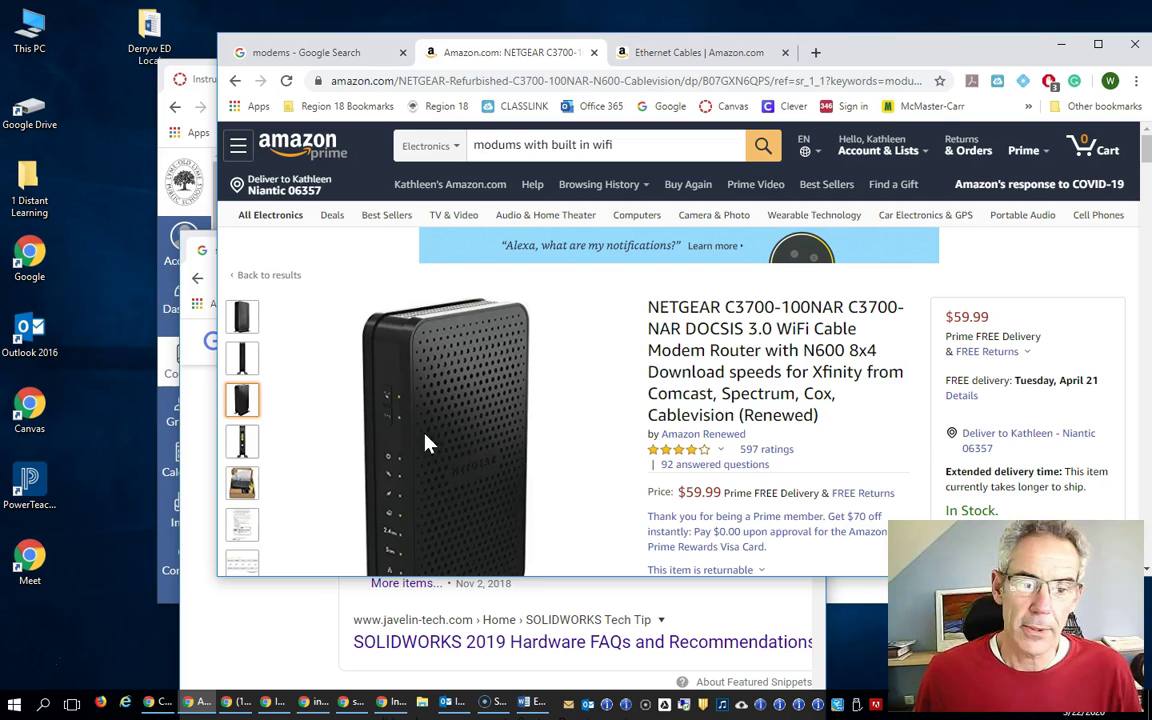
pyautogui.moveTo(241, 482)
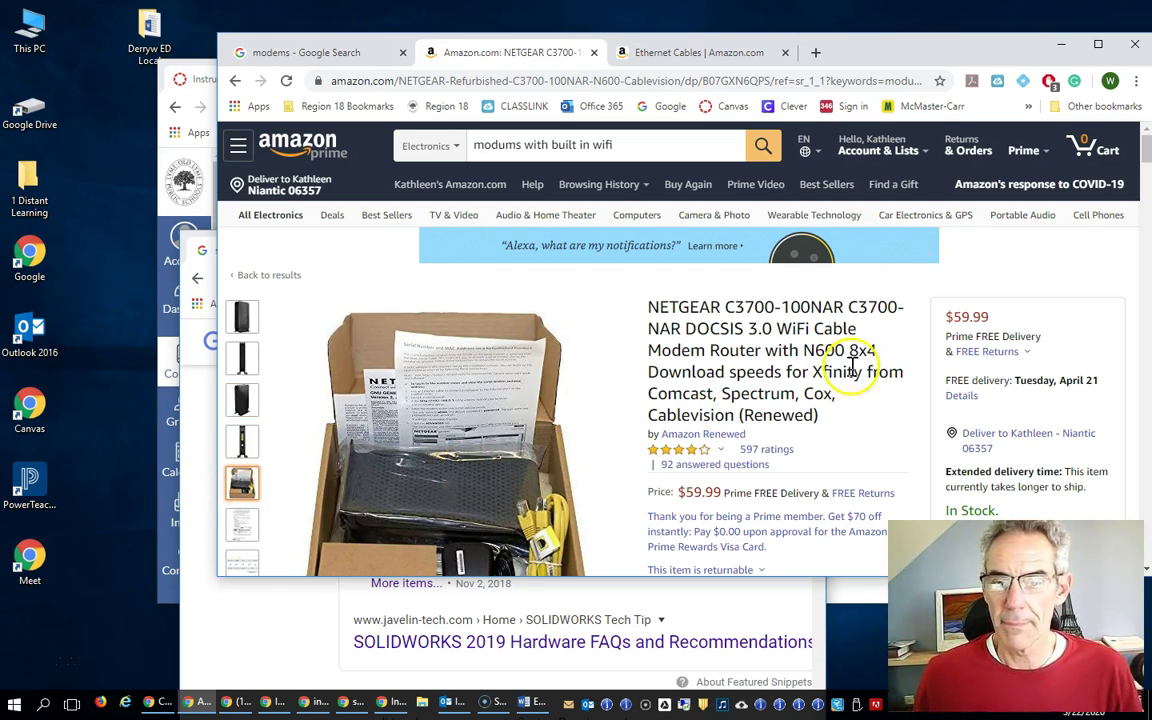
pyautogui.moveTo(890, 50); pyautogui.dragTo(1150, 182)
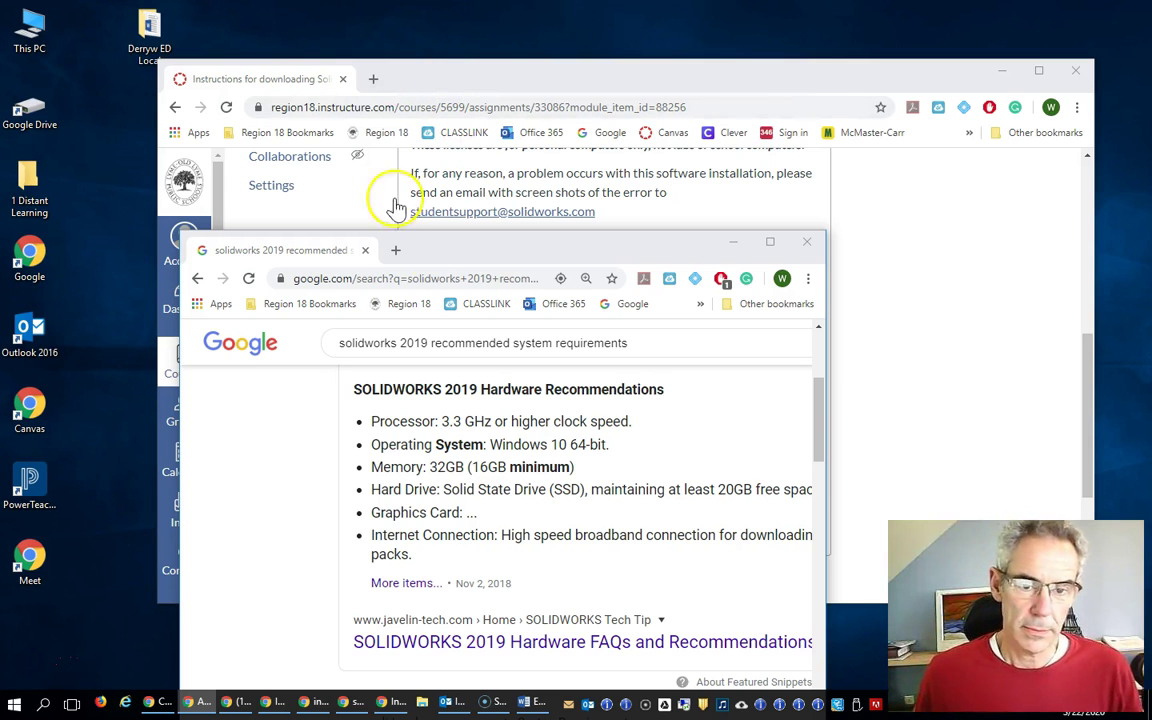
# Step: Drag the SOLIDWORKS 2019 Hardware Recommendations window up and left in four small moves
pyautogui.moveTo(548, 252); pyautogui.dragTo(512, 170)
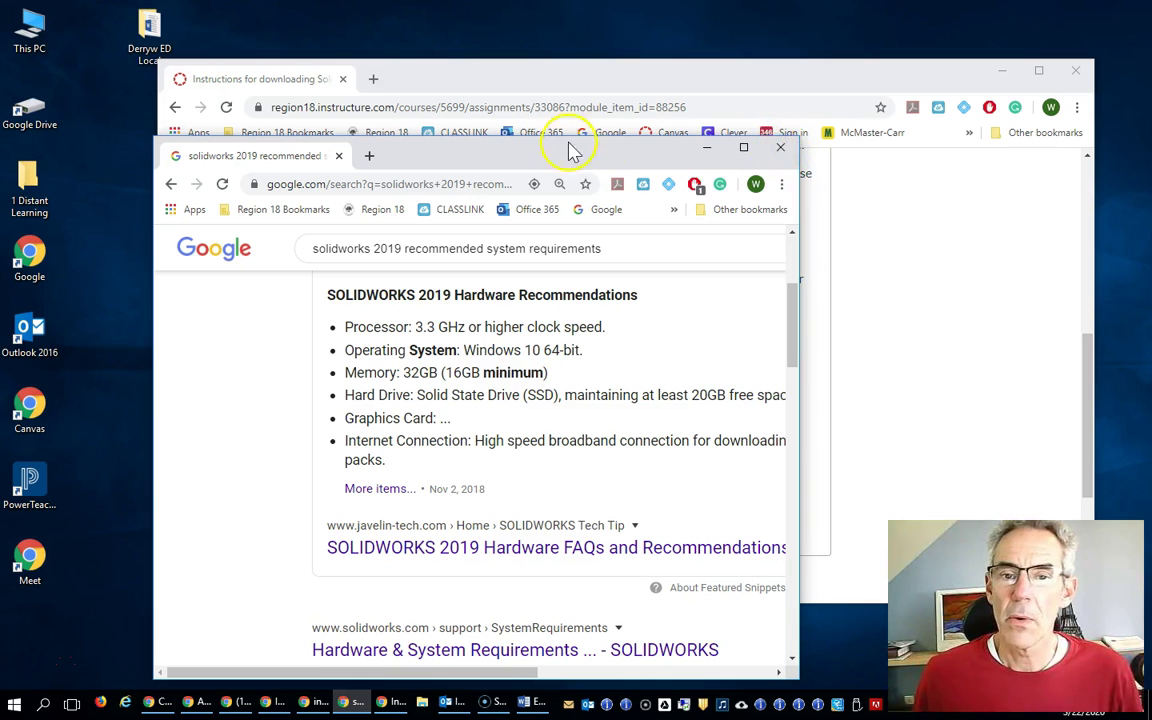
pyautogui.moveTo(571, 147); pyautogui.dragTo(572, 124)
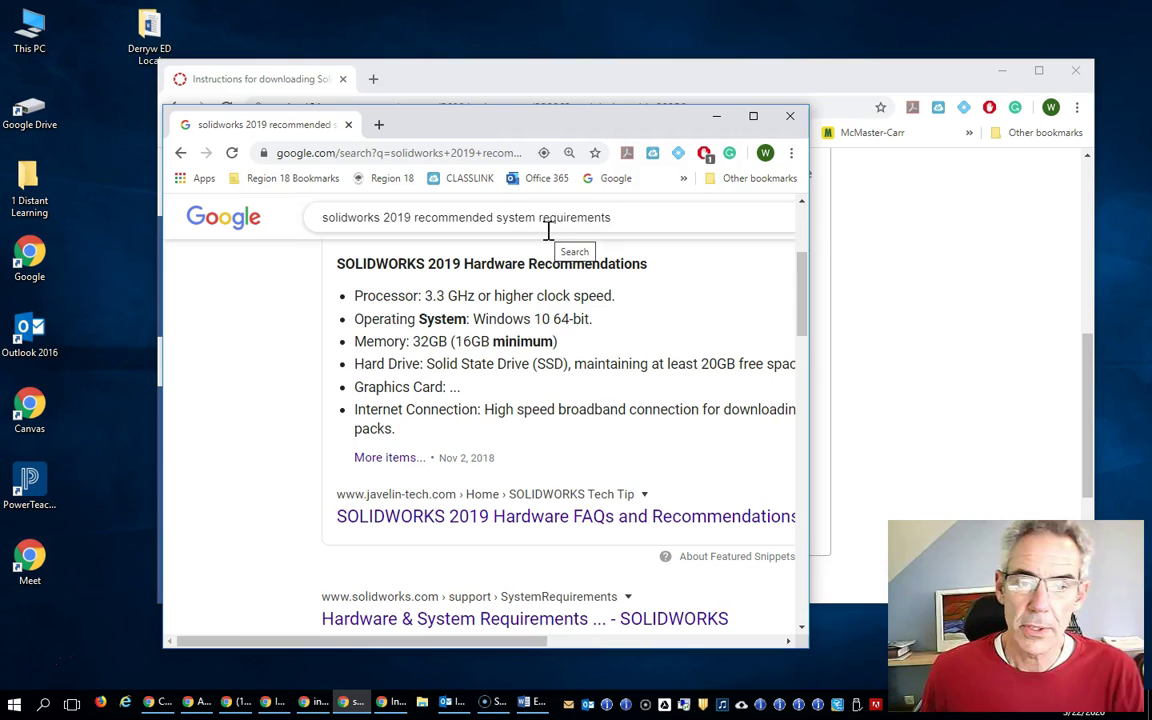
pyautogui.moveTo(526, 128); pyautogui.dragTo(462, 76)
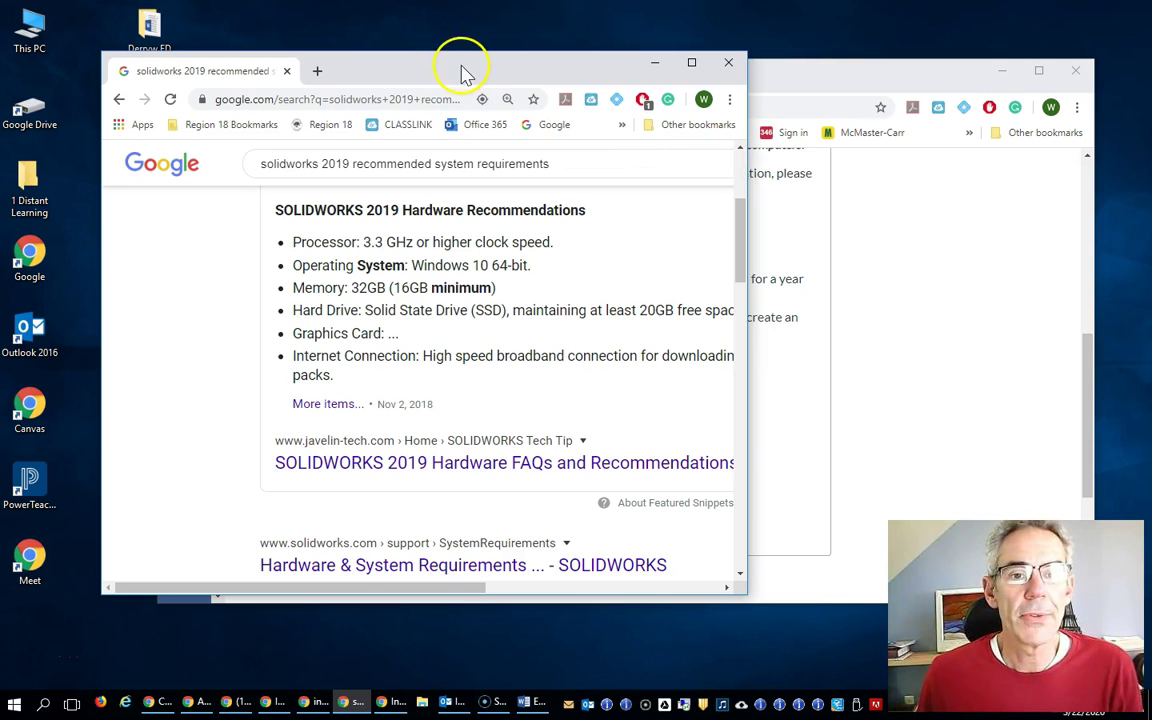
pyautogui.moveTo(463, 77); pyautogui.dragTo(425, 59)
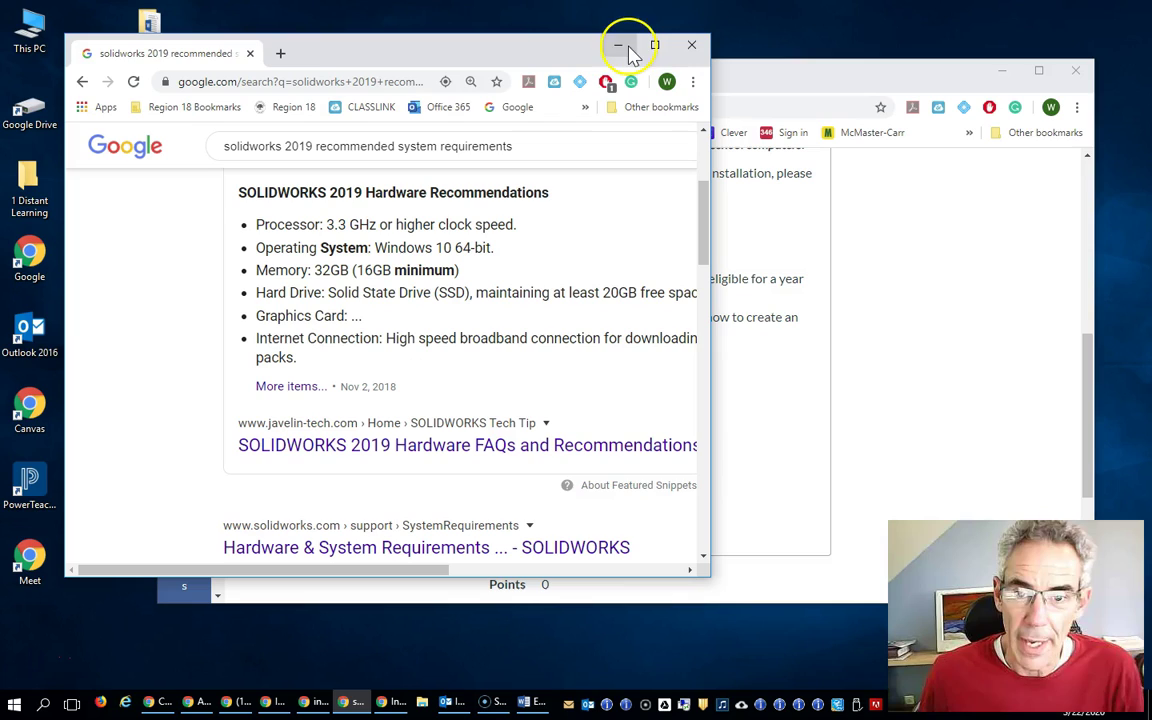
# Step: Close the hardware search, scroll Canvas to the top, and place the SolidWorks-on-Mac search over it
pyautogui.click(689, 45)
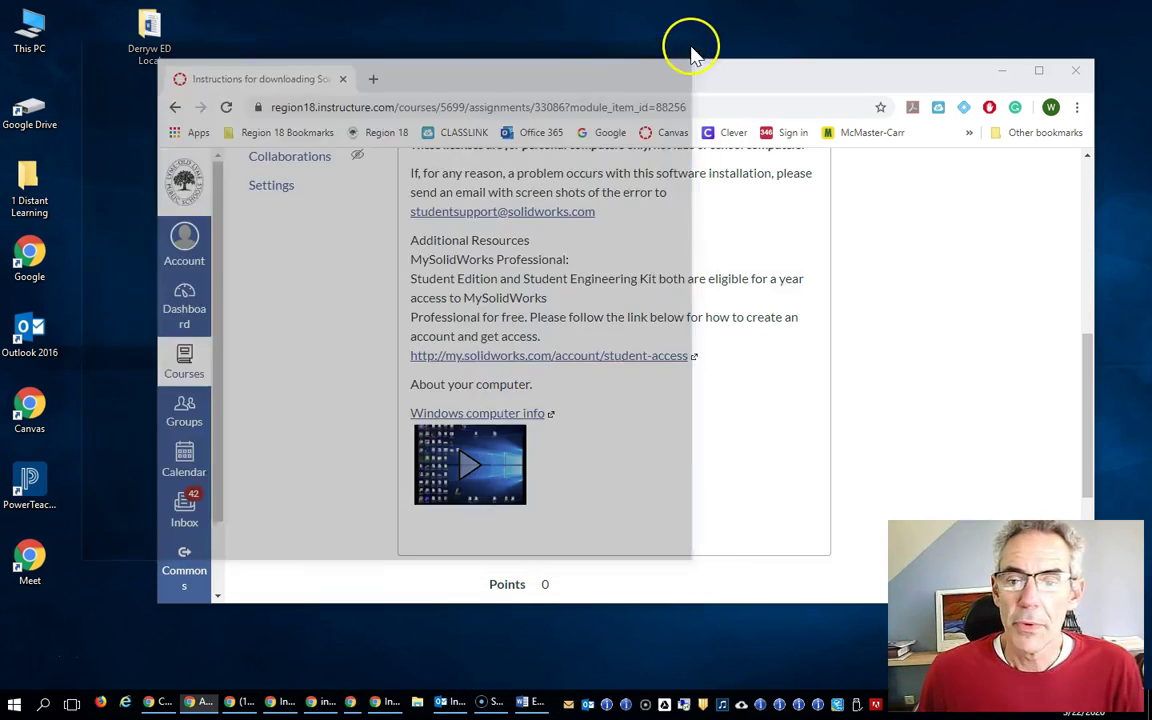
pyautogui.scroll(5, 702, 290)
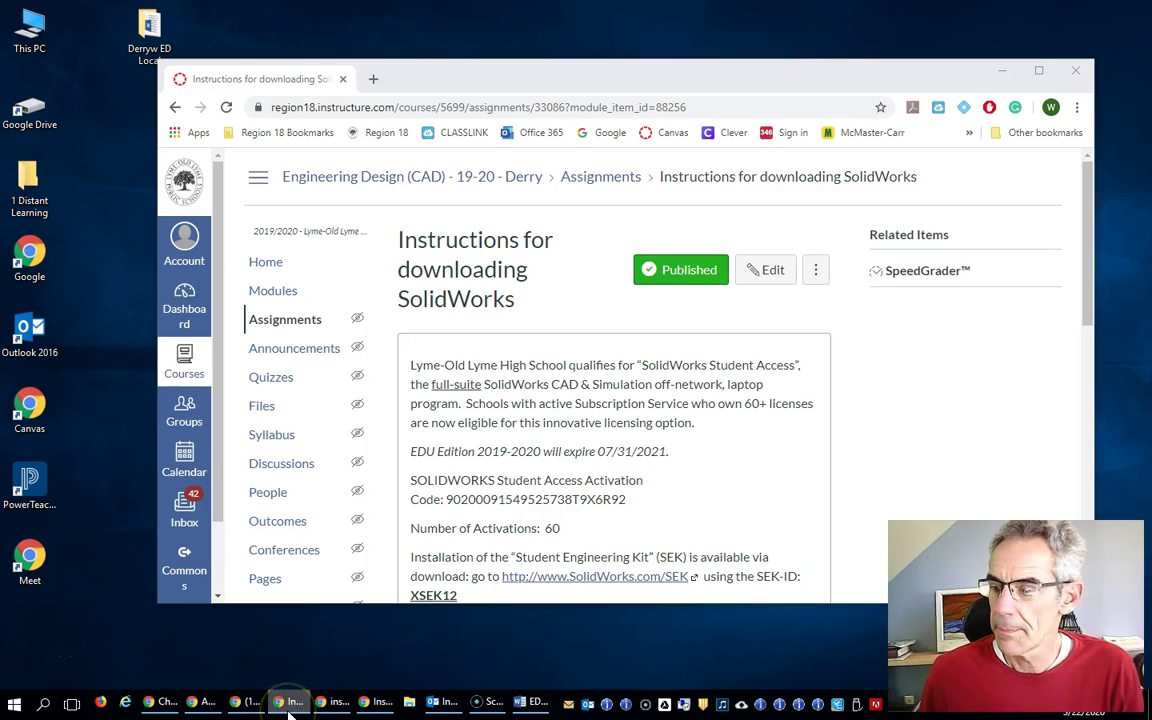
pyautogui.click(322, 702)
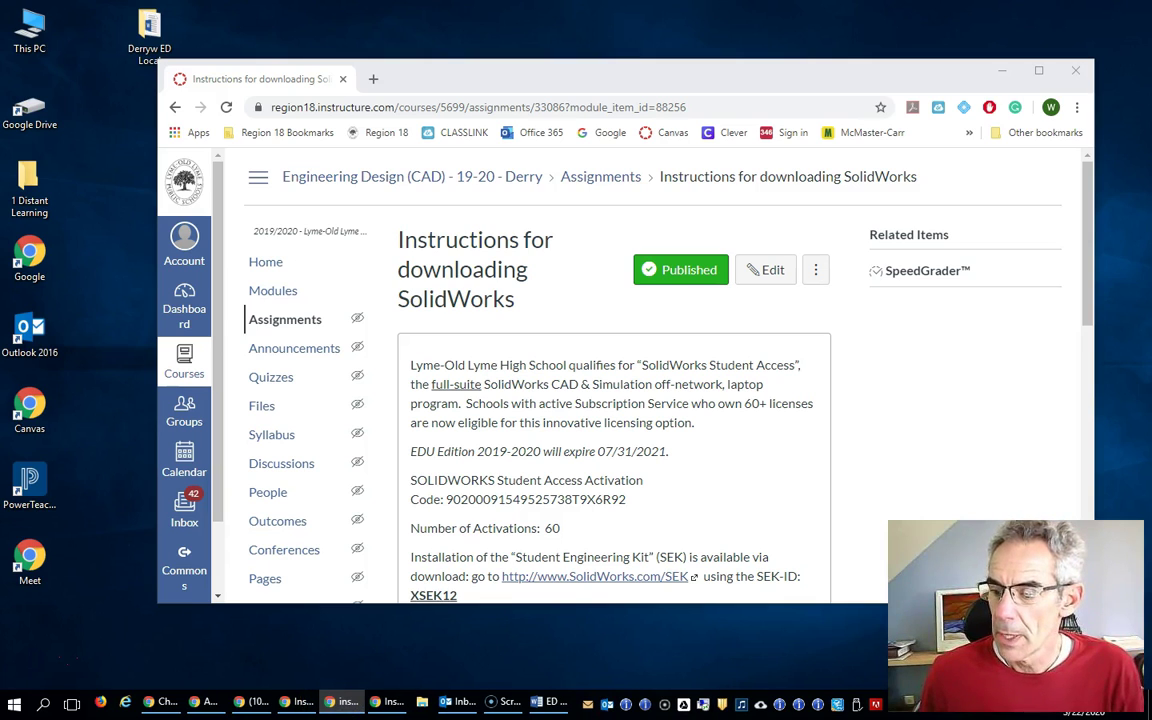
pyautogui.moveTo(1067, 98); pyautogui.dragTo(399, 46)
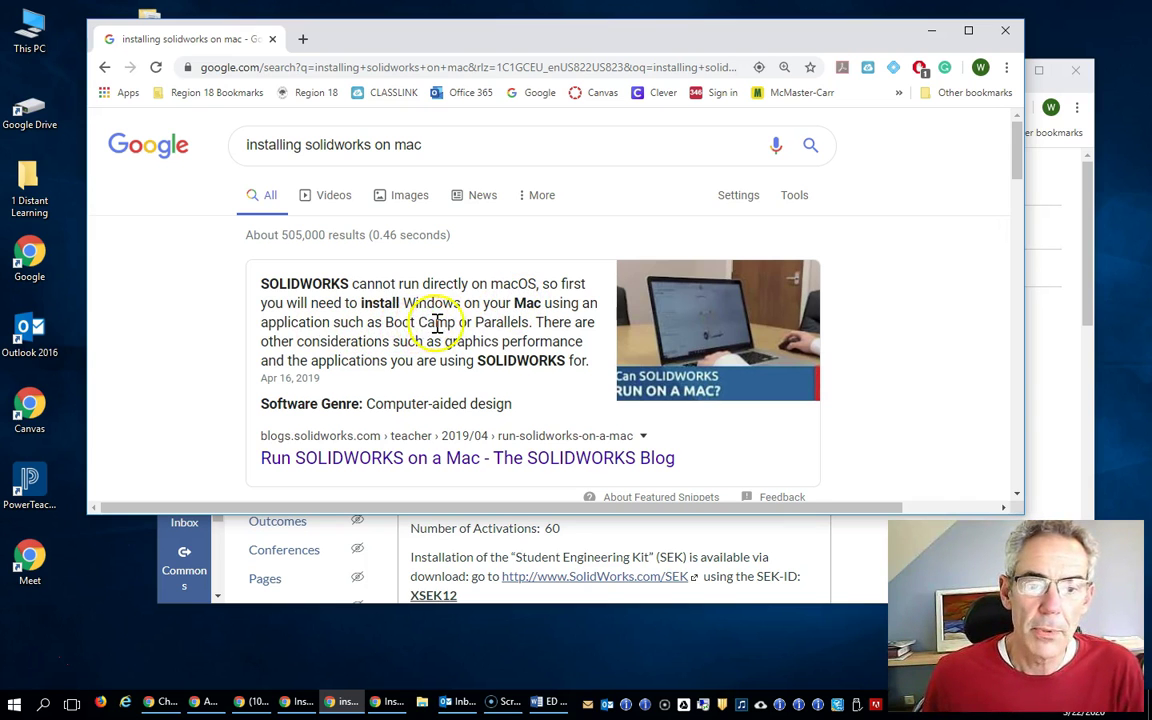
# Step: Scroll the Mac results noting Boot Camp or Parallels, then drag that window off-screen
pyautogui.scroll(-5, 528, 333)
pyautogui.scroll(5, 432, 340)
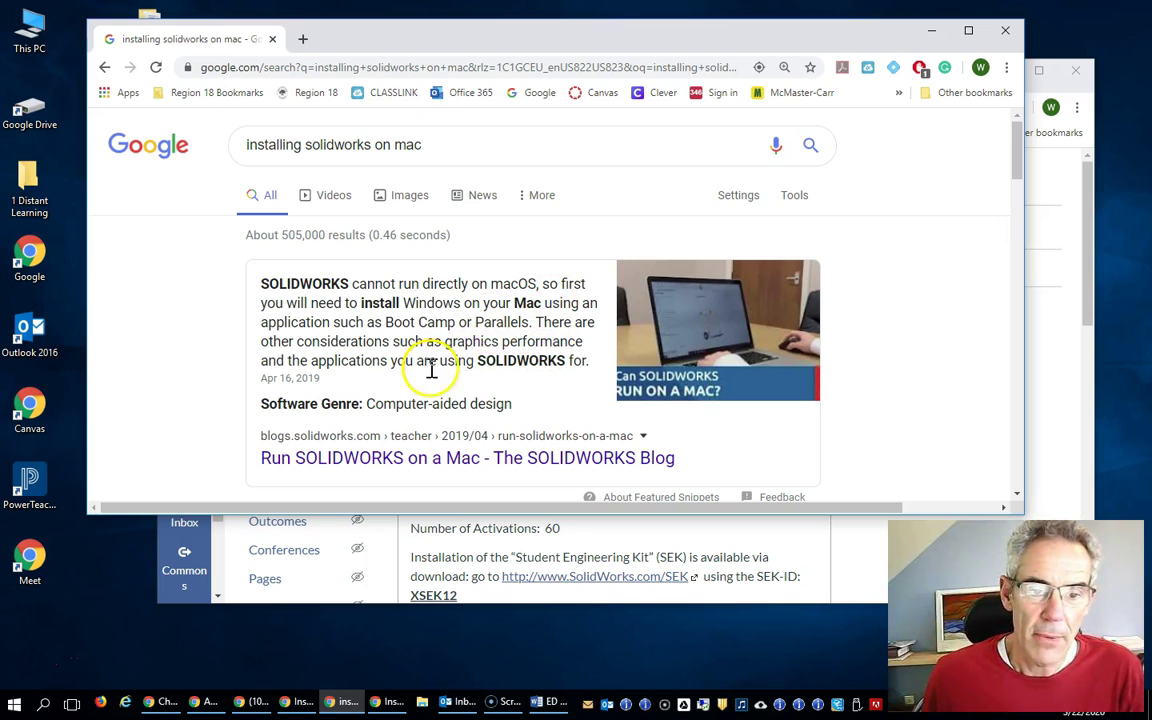
pyautogui.scroll(-1, 448, 458)
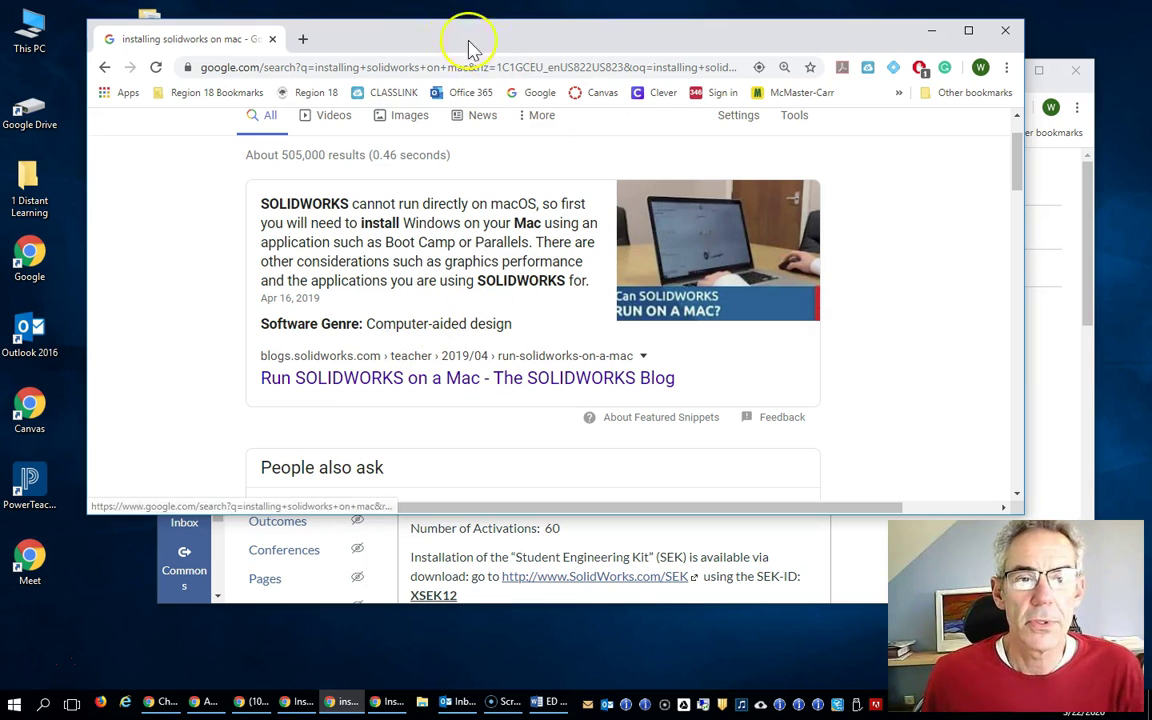
pyautogui.moveTo(493, 42); pyautogui.dragTo(479, 71)
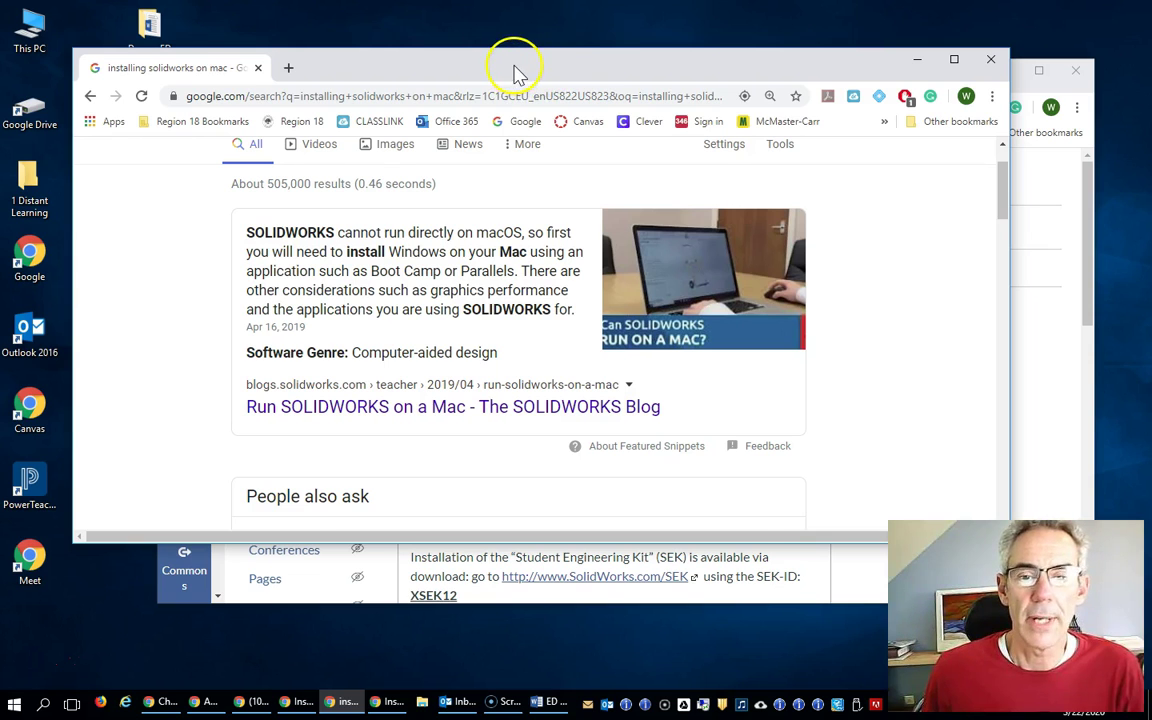
pyautogui.moveTo(513, 70); pyautogui.dragTo(513, 127)
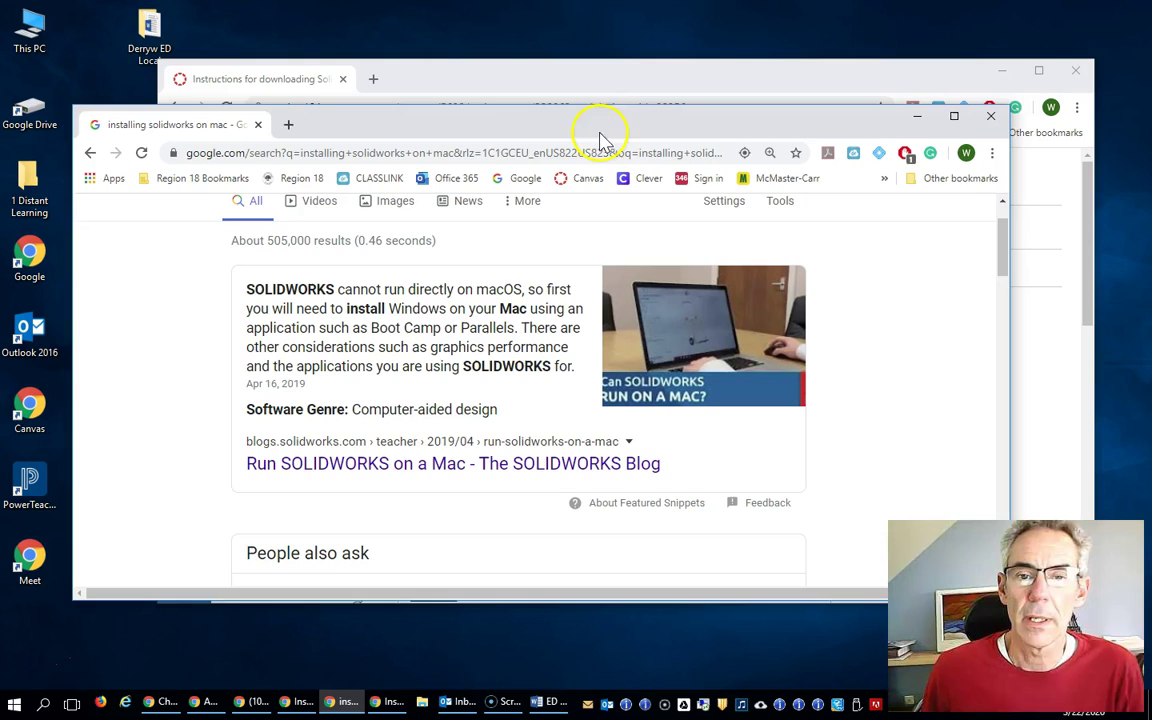
pyautogui.moveTo(617, 123); pyautogui.dragTo(1000, 712)
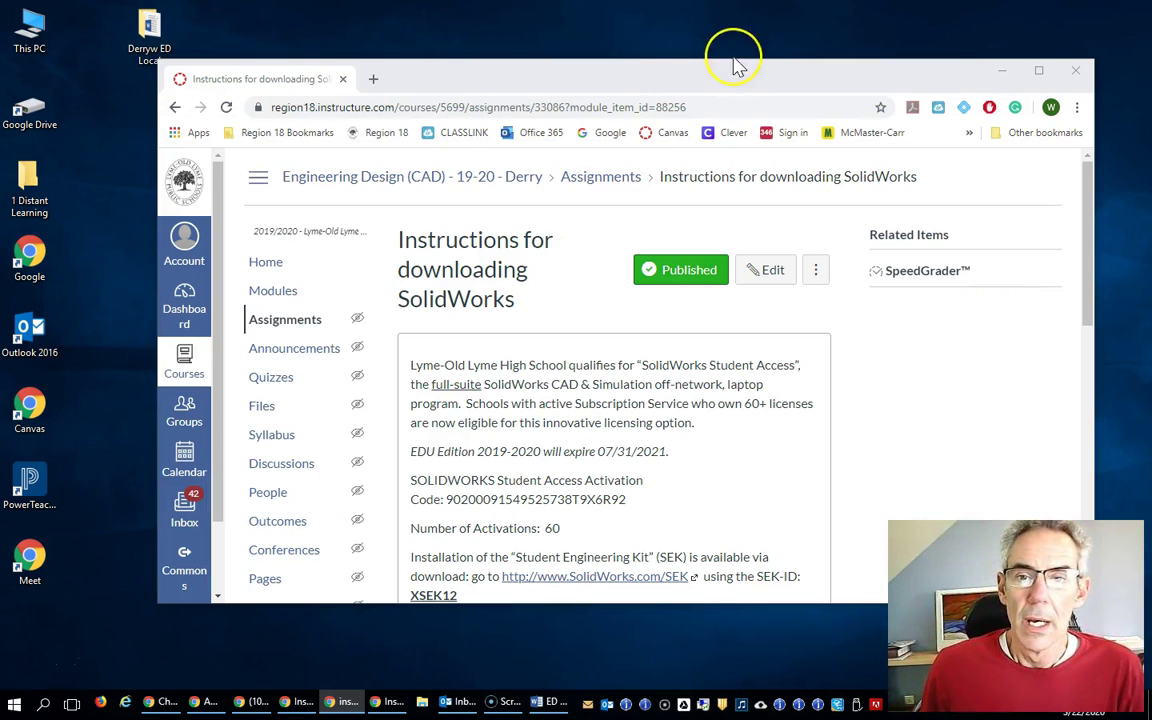
# Step: Open the SolidWorks SEK download page from the instructions and select its SEK-ID field
pyautogui.moveTo(731, 76); pyautogui.dragTo(649, 19)
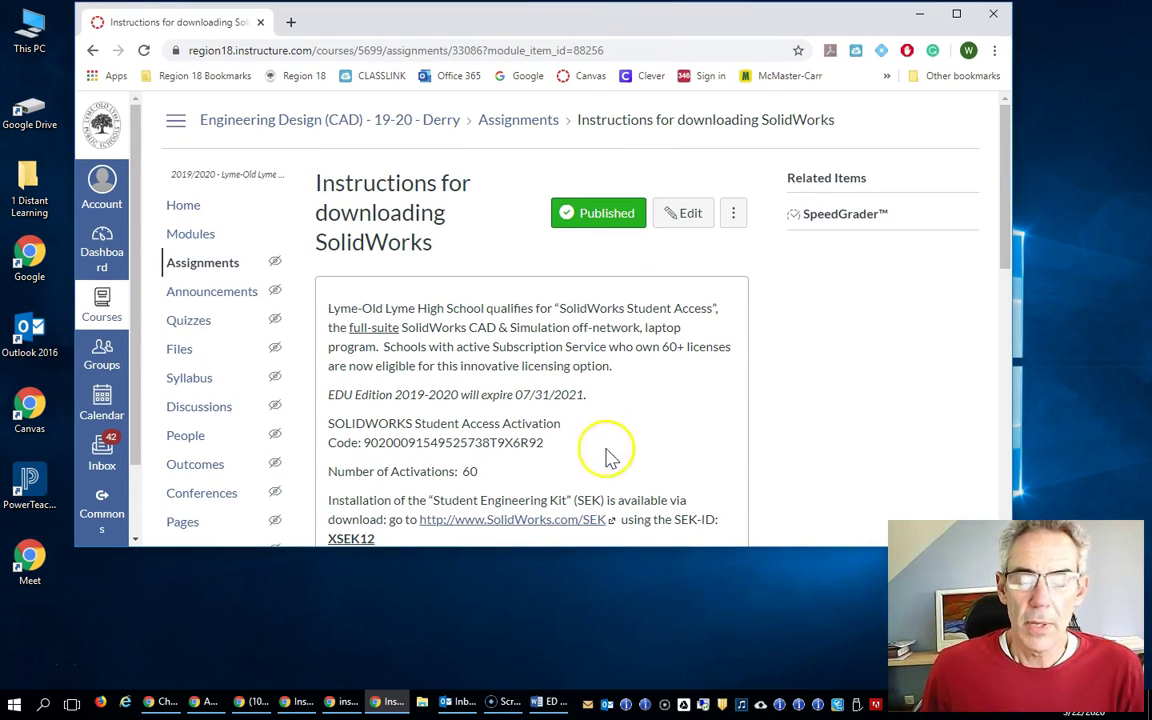
pyautogui.scroll(-3, 699, 470)
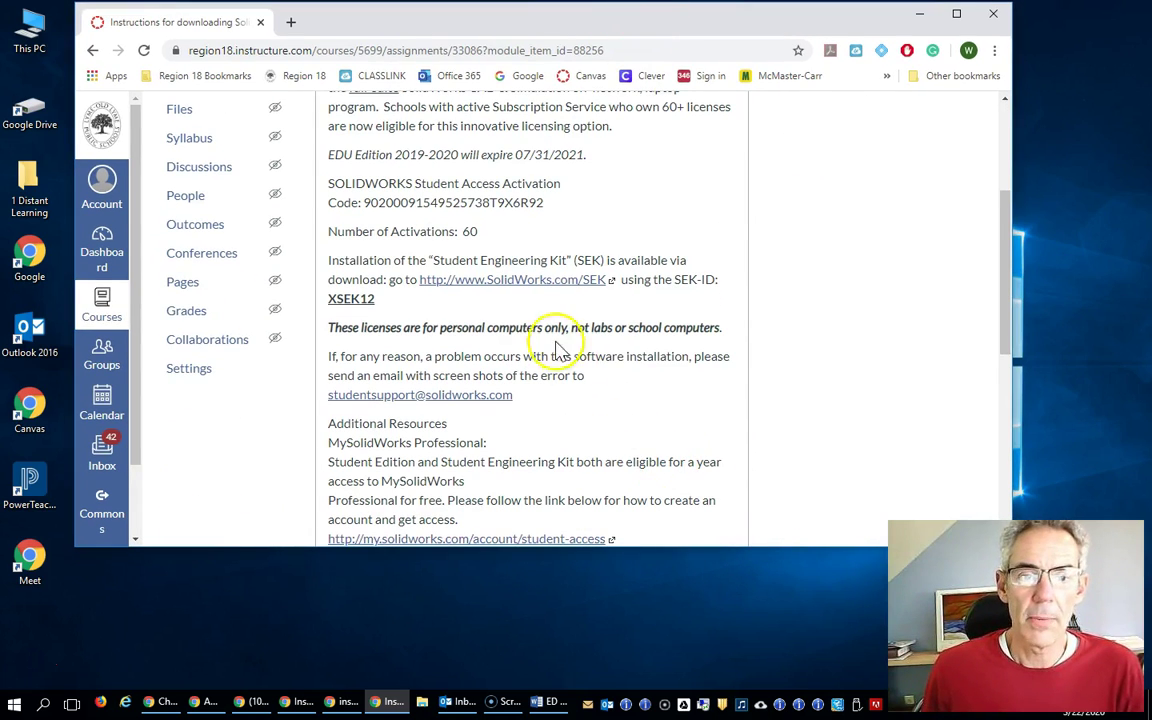
pyautogui.click(532, 284)
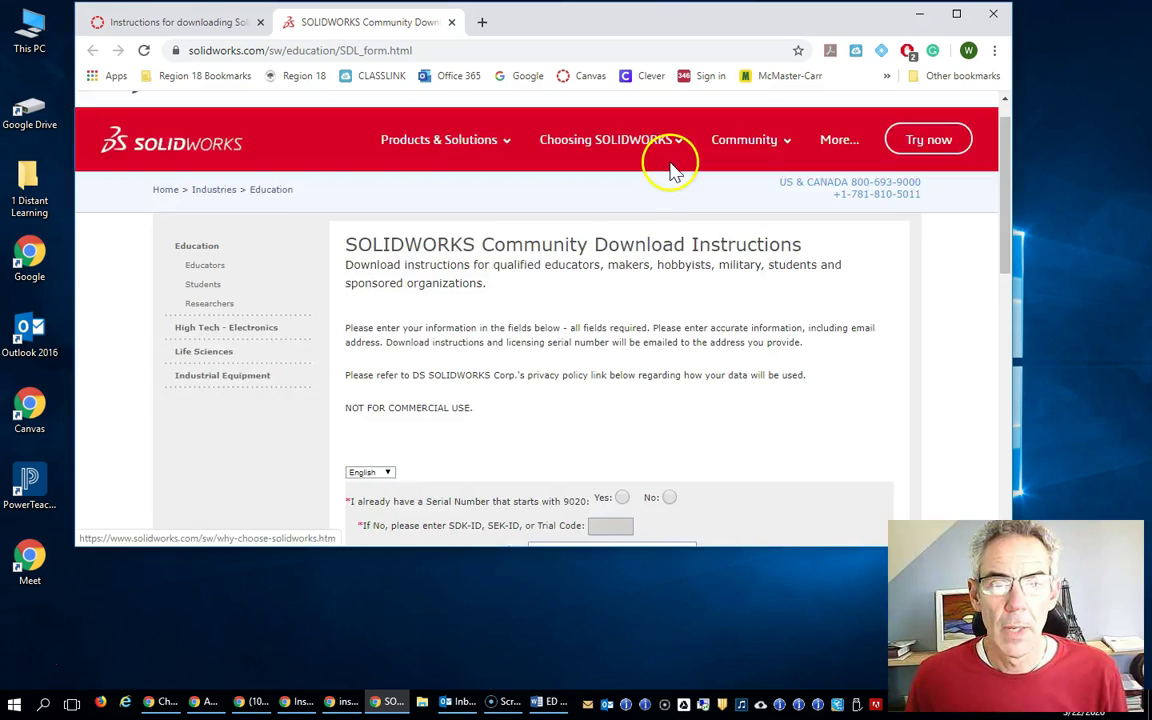
pyautogui.scroll(-5, 670, 172)
pyautogui.scroll(3, 680, 200)
pyautogui.scroll(3, 683, 217)
pyautogui.scroll(-4, 683, 217)
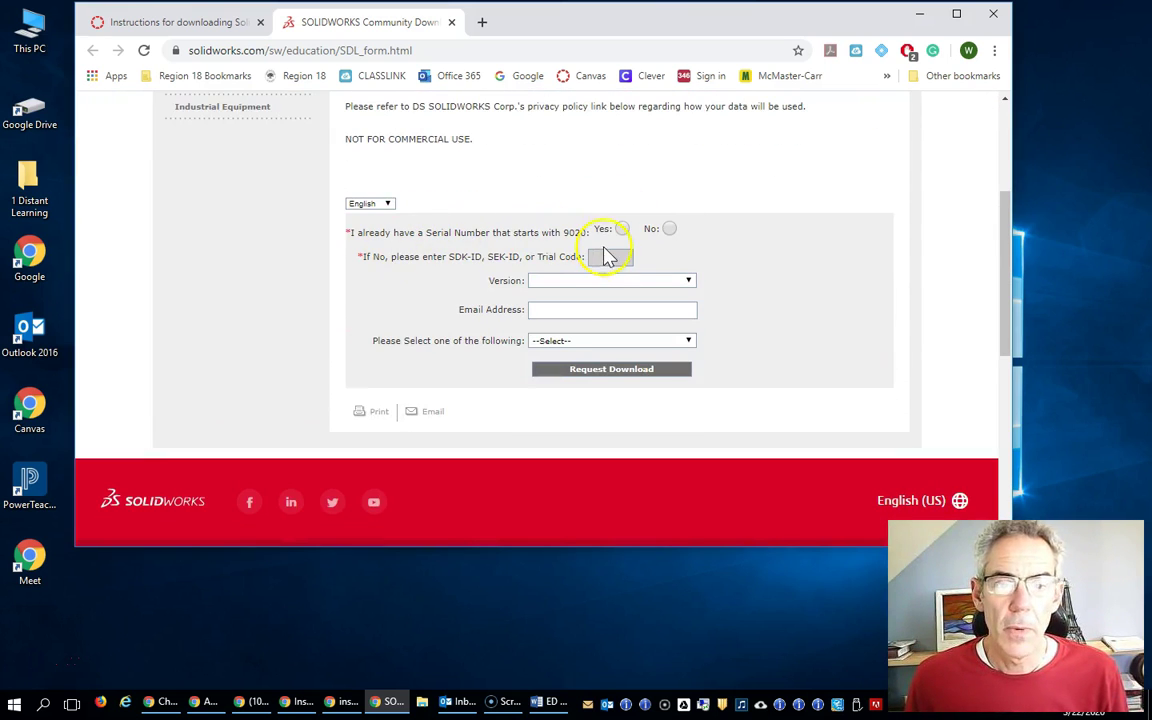
pyautogui.click(608, 257)
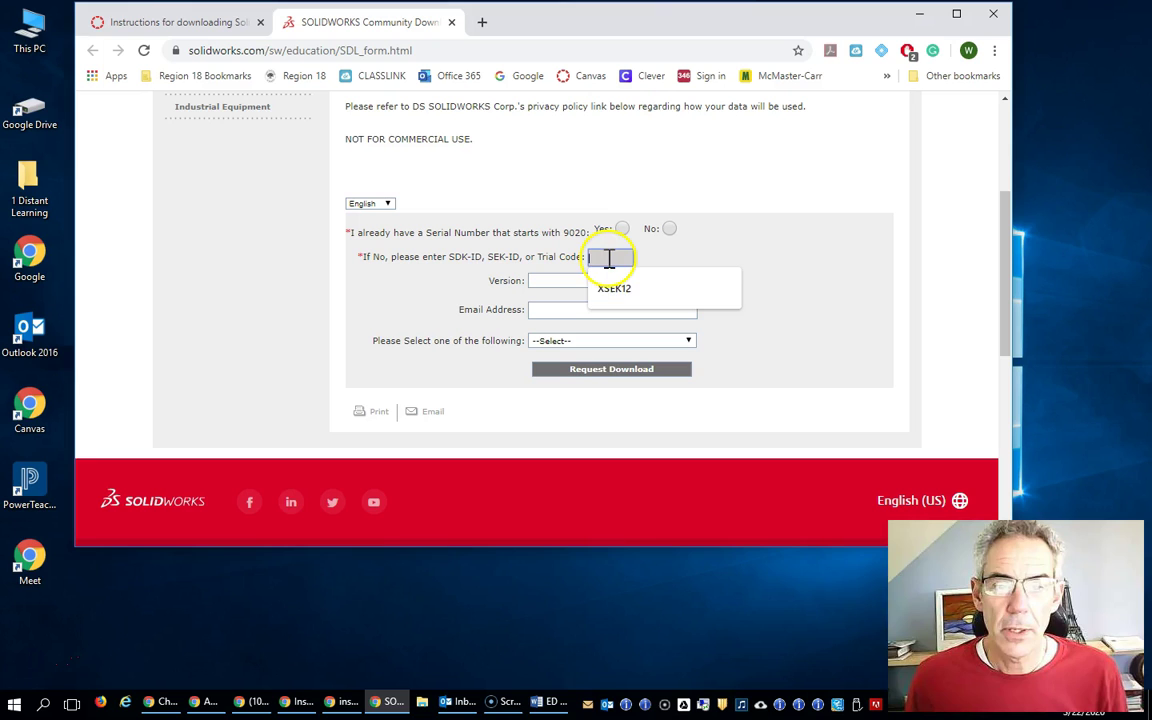
pyautogui.click(674, 182)
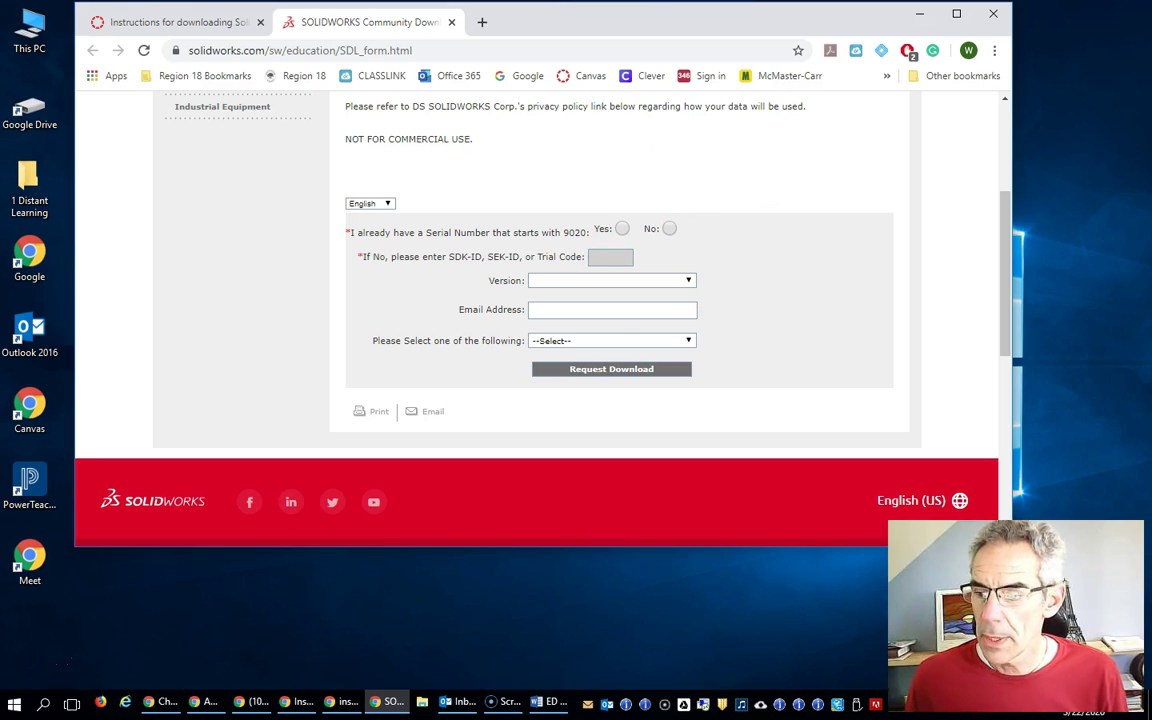
# Step: Bring the Canvas instructions over the form, highlight the SEK-ID, then return to the form
pyautogui.click(341, 702)
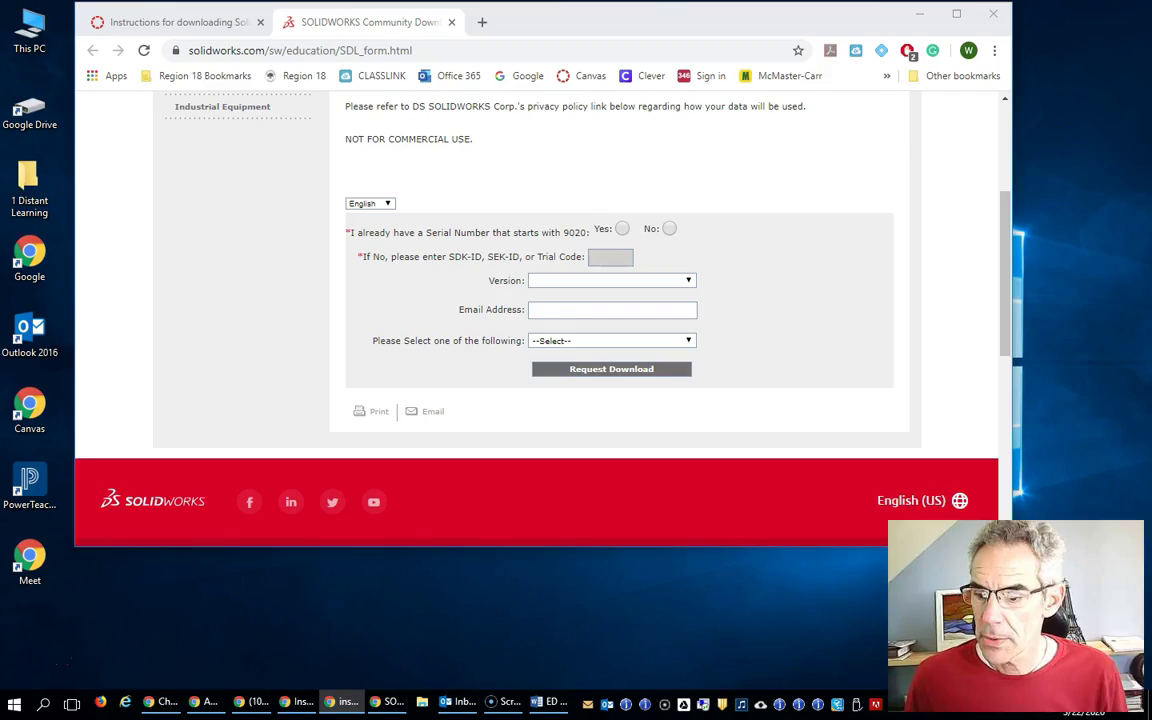
pyautogui.moveTo(1150, 280); pyautogui.dragTo(512, 237)
pyautogui.scroll(2, 586, 432)
pyautogui.scroll(-3, 588, 437)
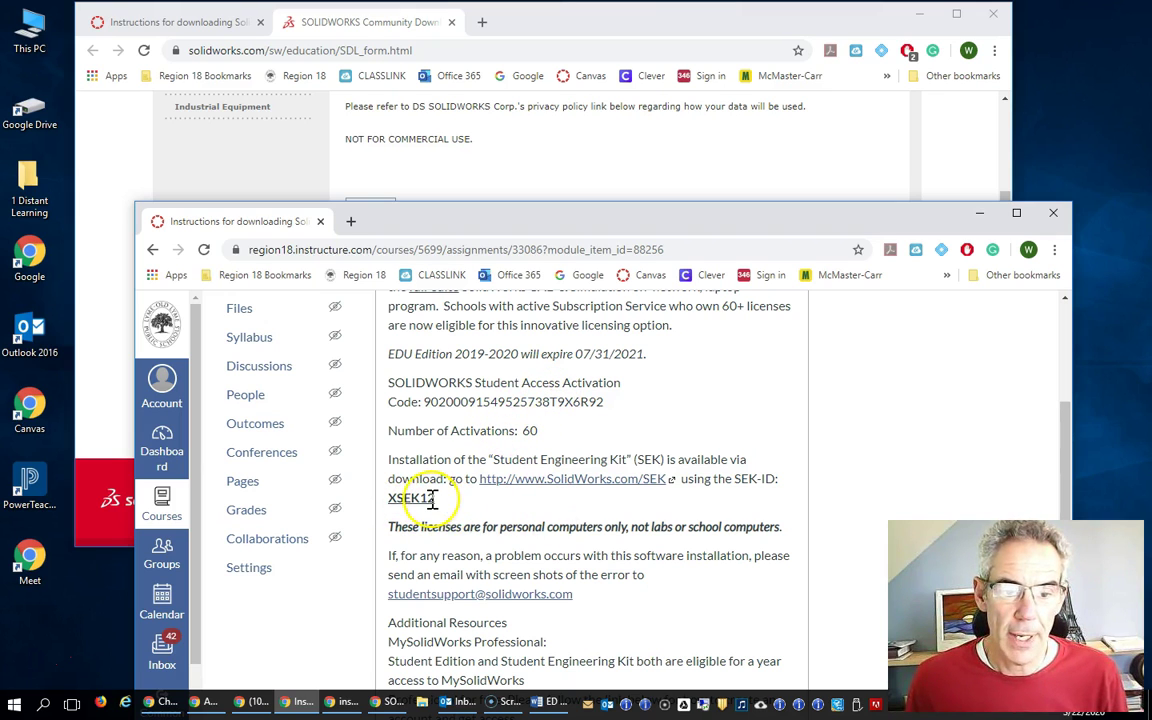
pyautogui.moveTo(433, 500); pyautogui.dragTo(391, 503)
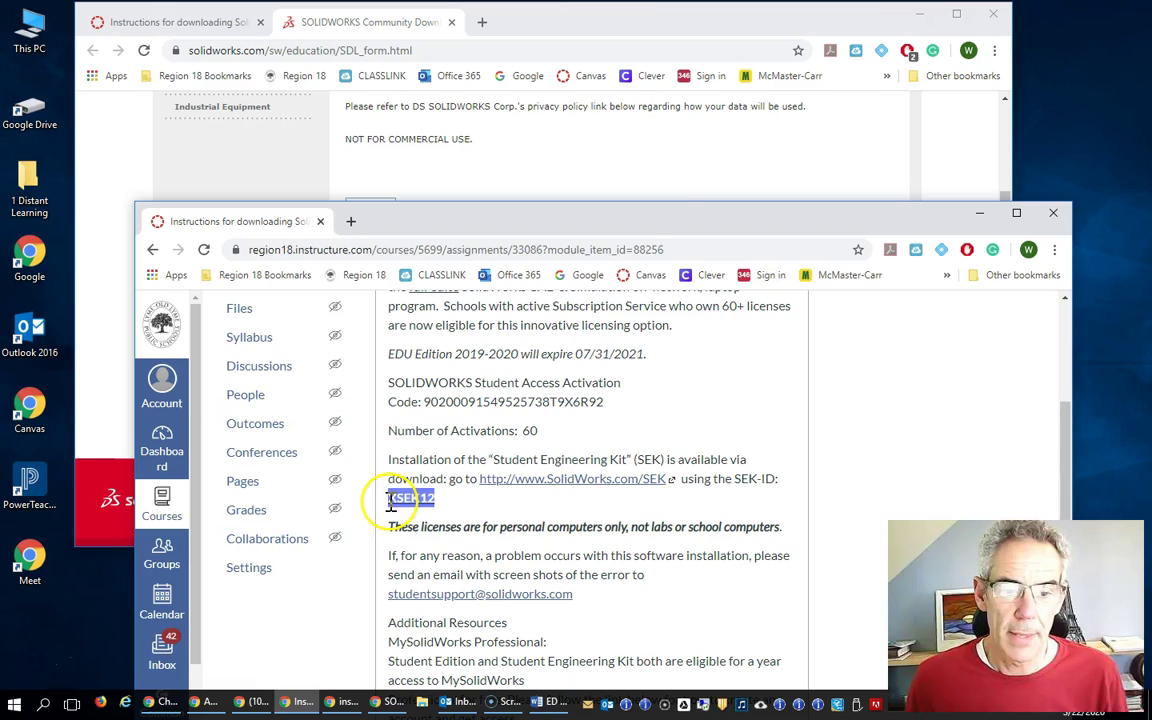
pyautogui.click(694, 150)
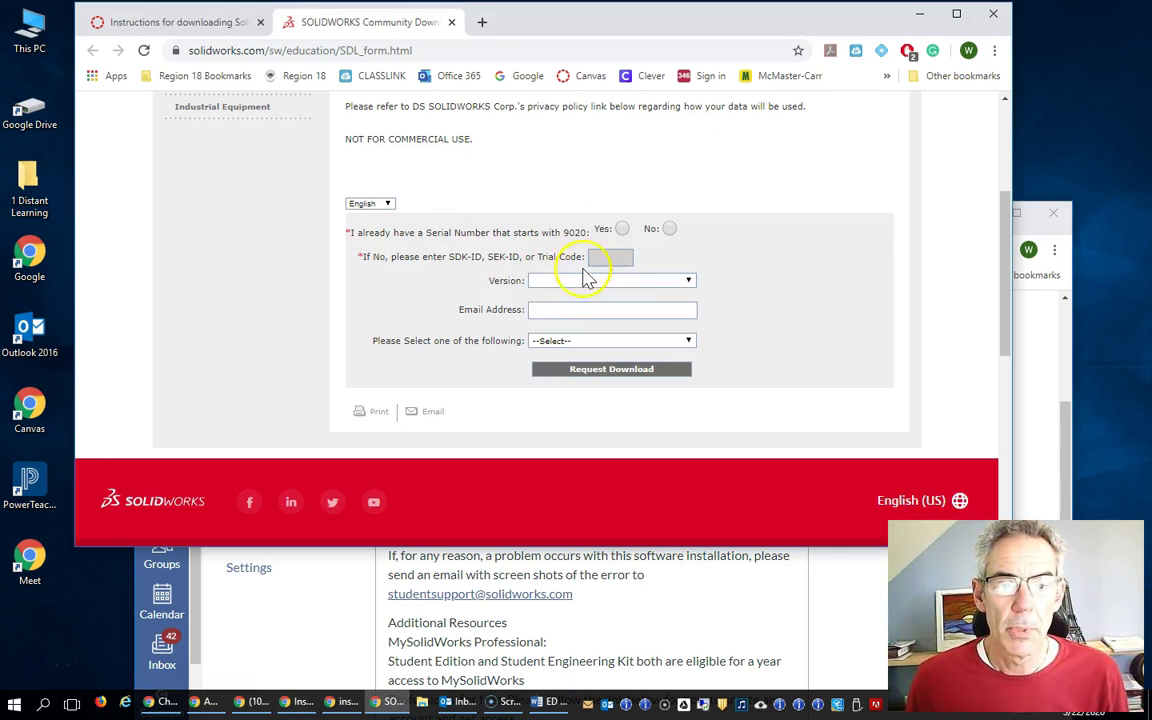
pyautogui.click(604, 261)
pyautogui.click(555, 285)
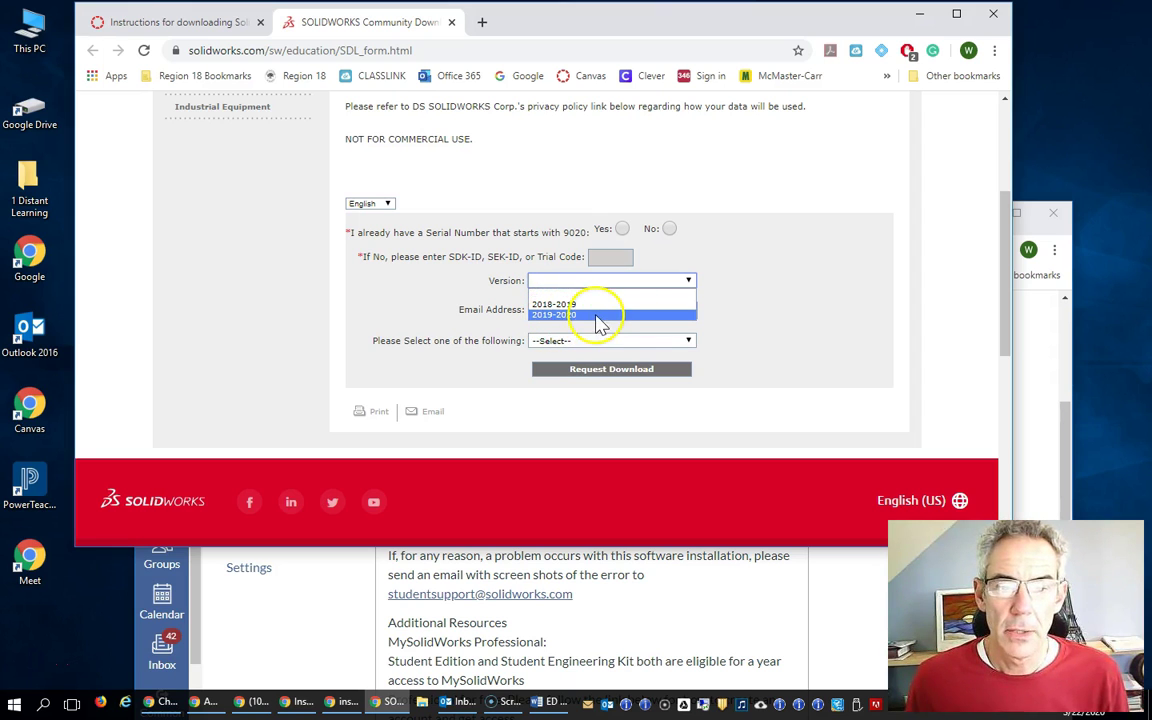
pyautogui.click(510, 312)
pyautogui.click(562, 312)
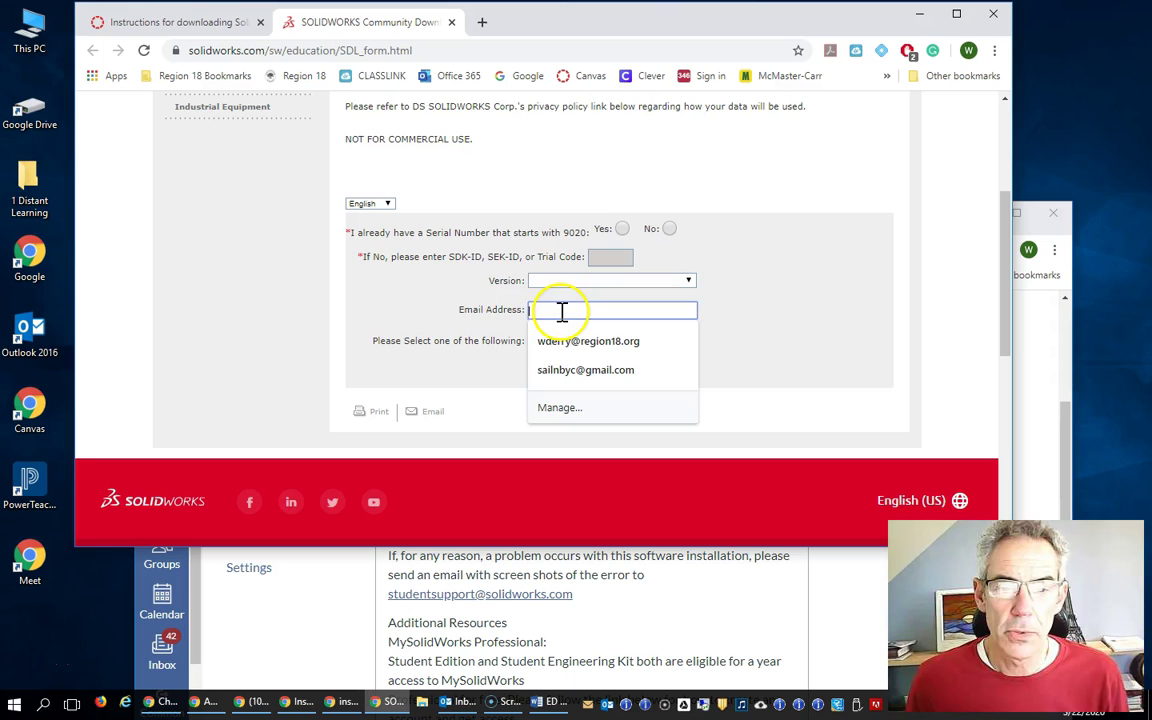
pyautogui.click(462, 318)
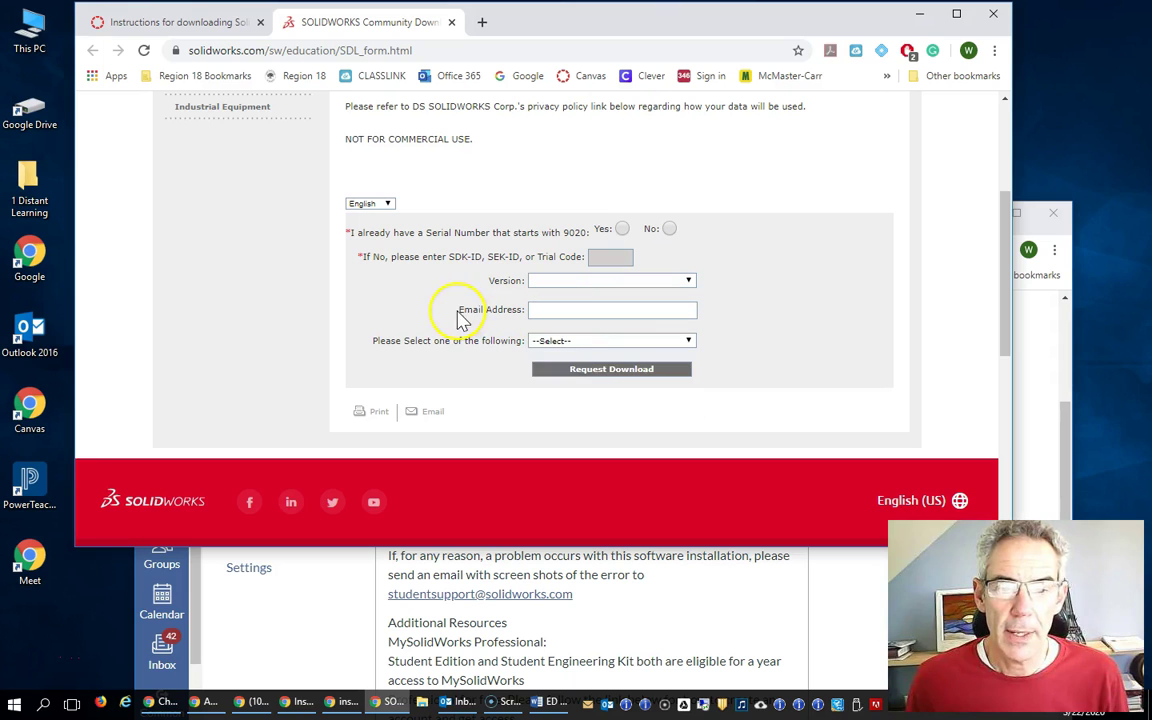
pyautogui.click(565, 345)
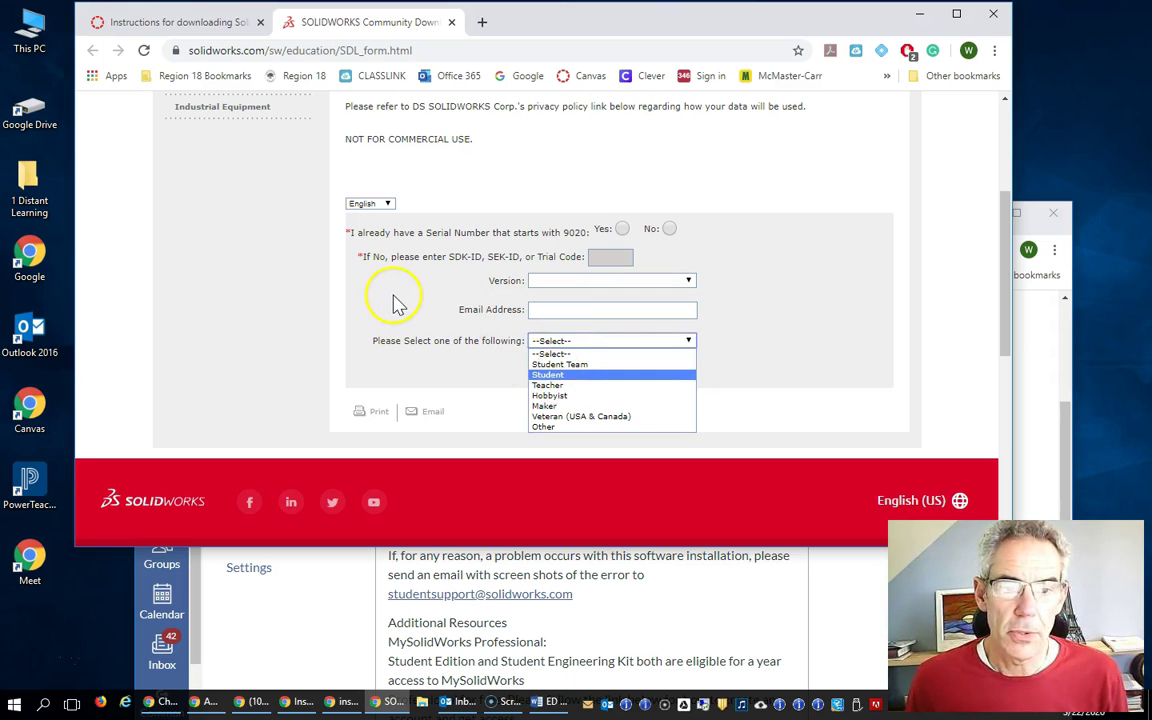
pyautogui.click(692, 185)
pyautogui.scroll(-3, 712, 226)
pyautogui.scroll(4, 714, 228)
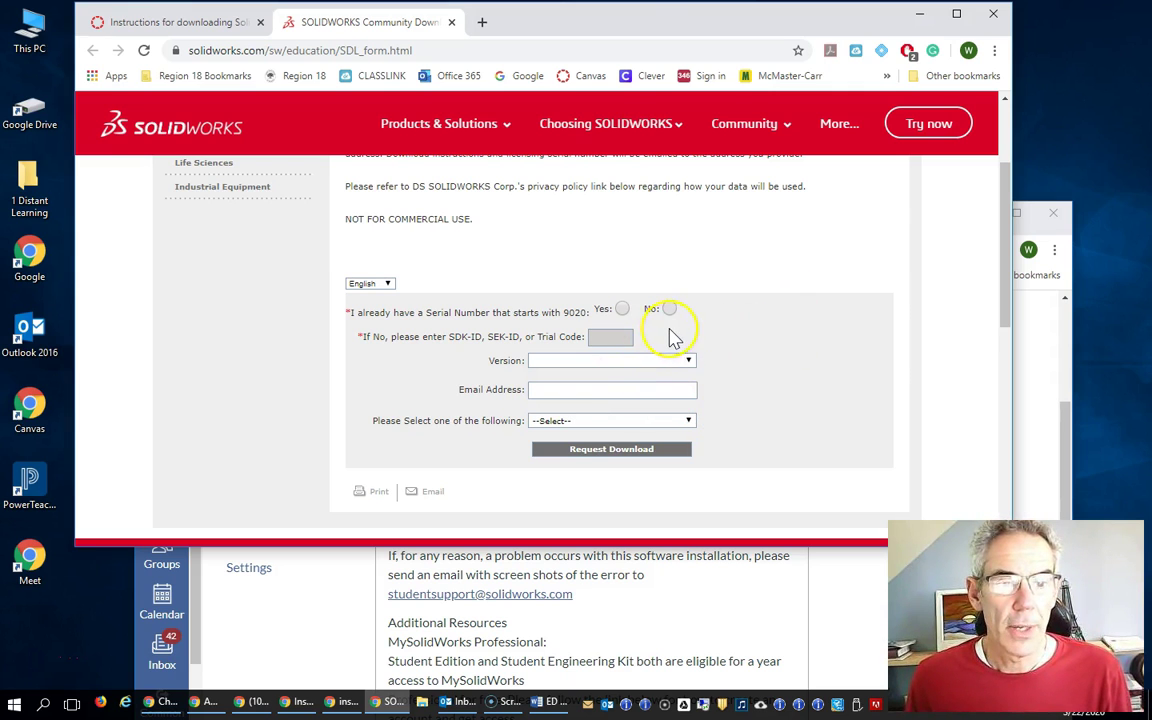
pyautogui.scroll(2, 674, 334)
pyautogui.scroll(-2, 700, 334)
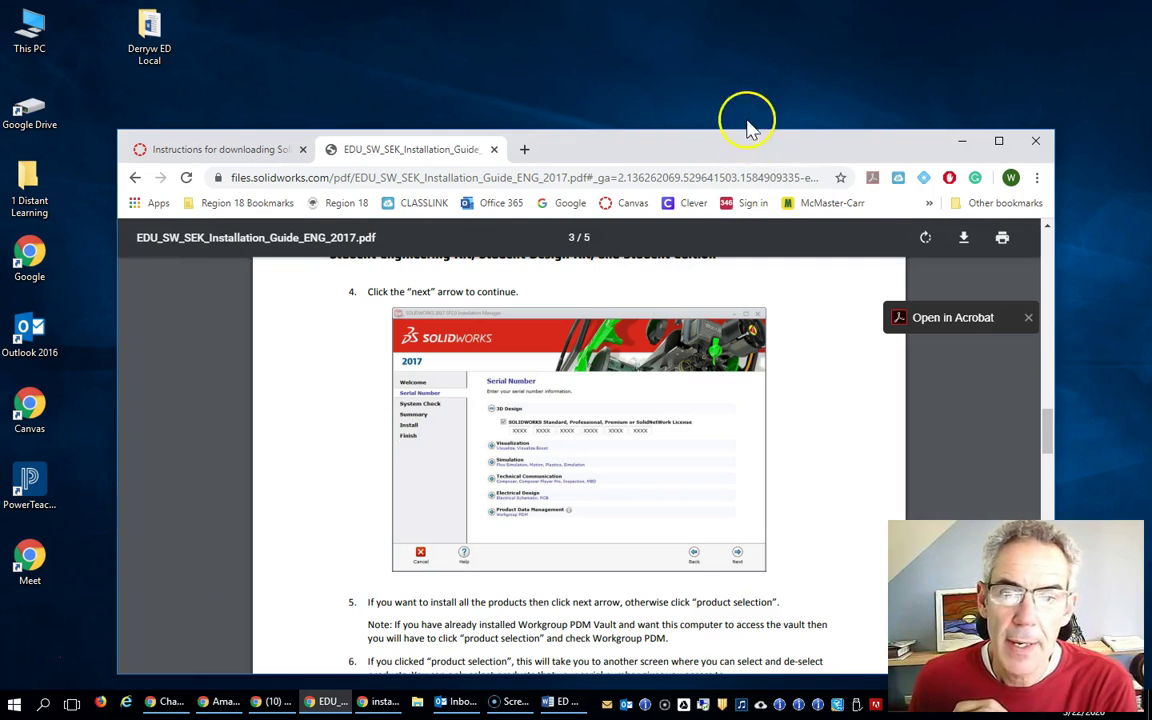
# Step: Move the installation guide PDF window up so it is fully in view
pyautogui.moveTo(746, 121); pyautogui.dragTo(740, 55)
pyautogui.scroll(2, 660, 375)
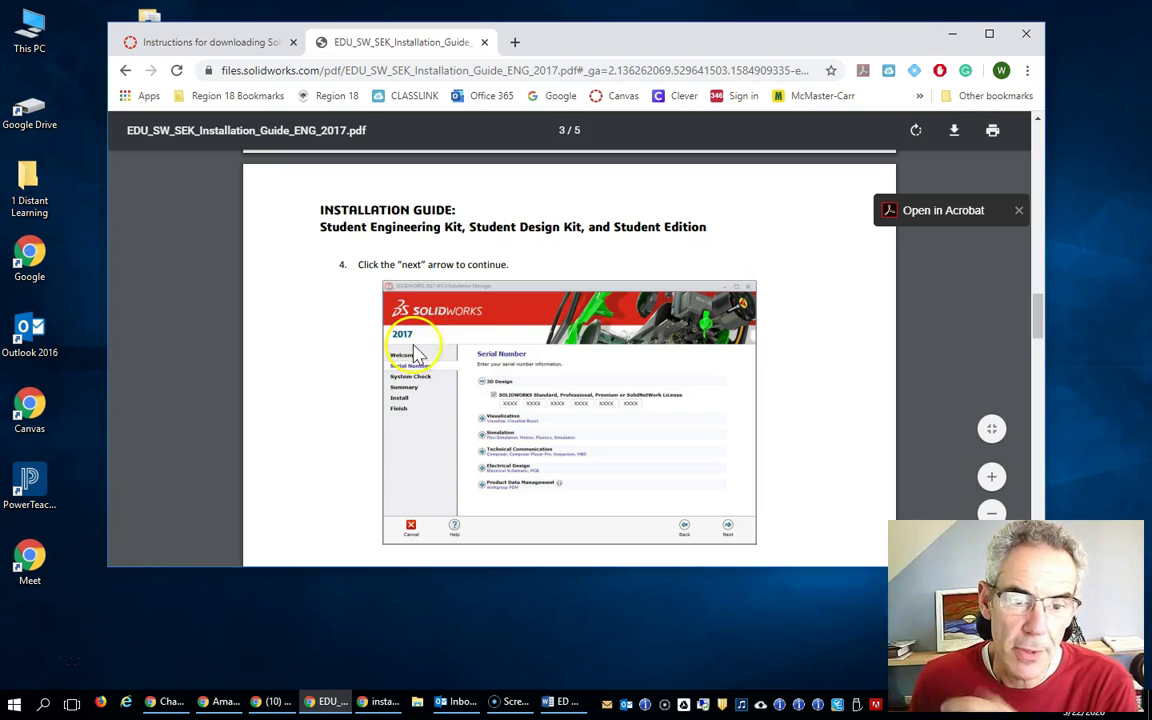
pyautogui.scroll(-2, 505, 365)
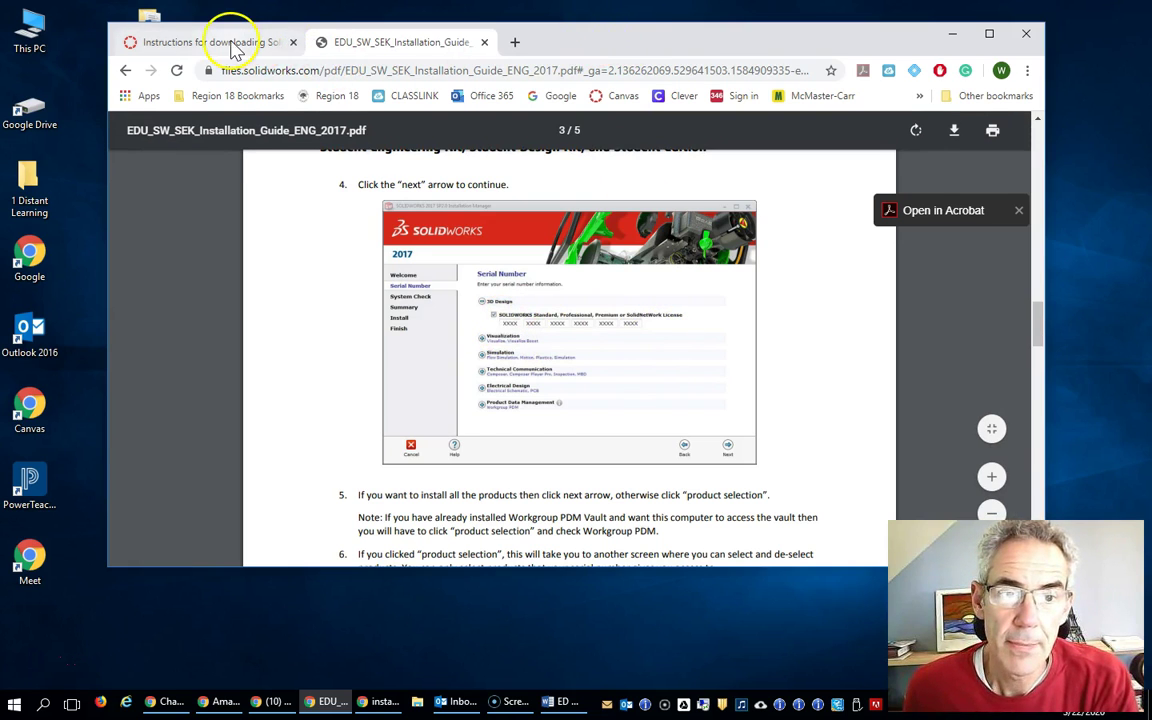
# Step: Highlight the activation code in the Canvas instructions, then go back to the guide's serial-number step
pyautogui.click(210, 42)
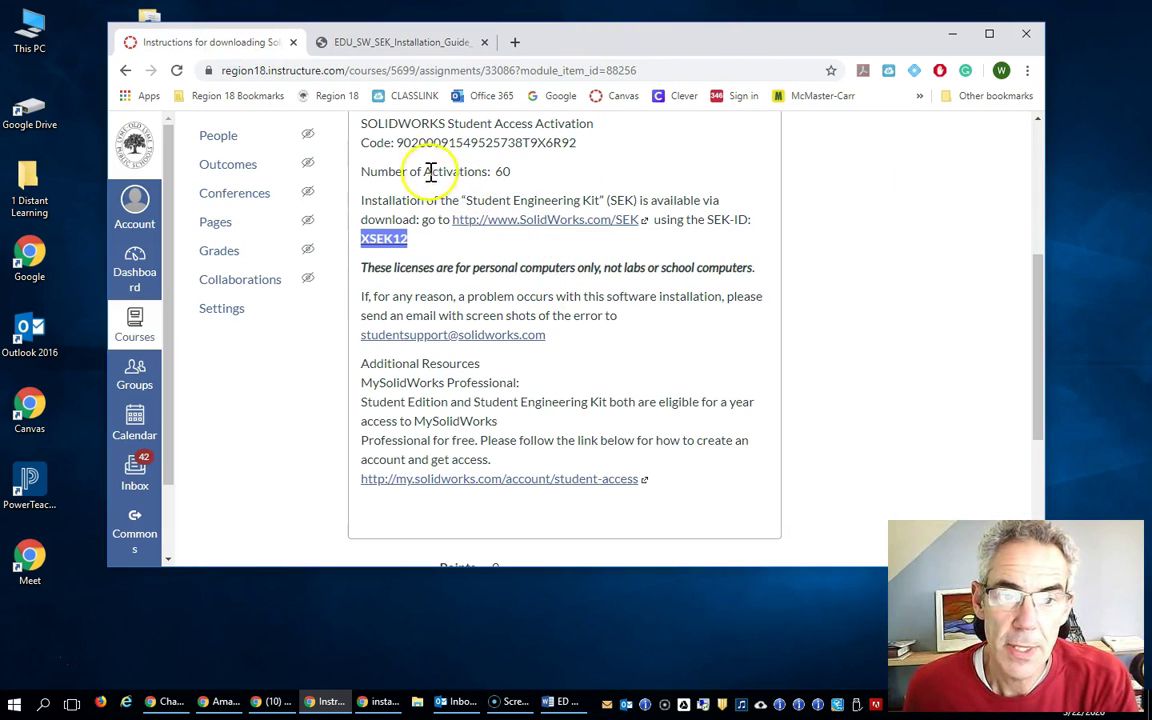
pyautogui.moveTo(398, 142); pyautogui.dragTo(578, 142)
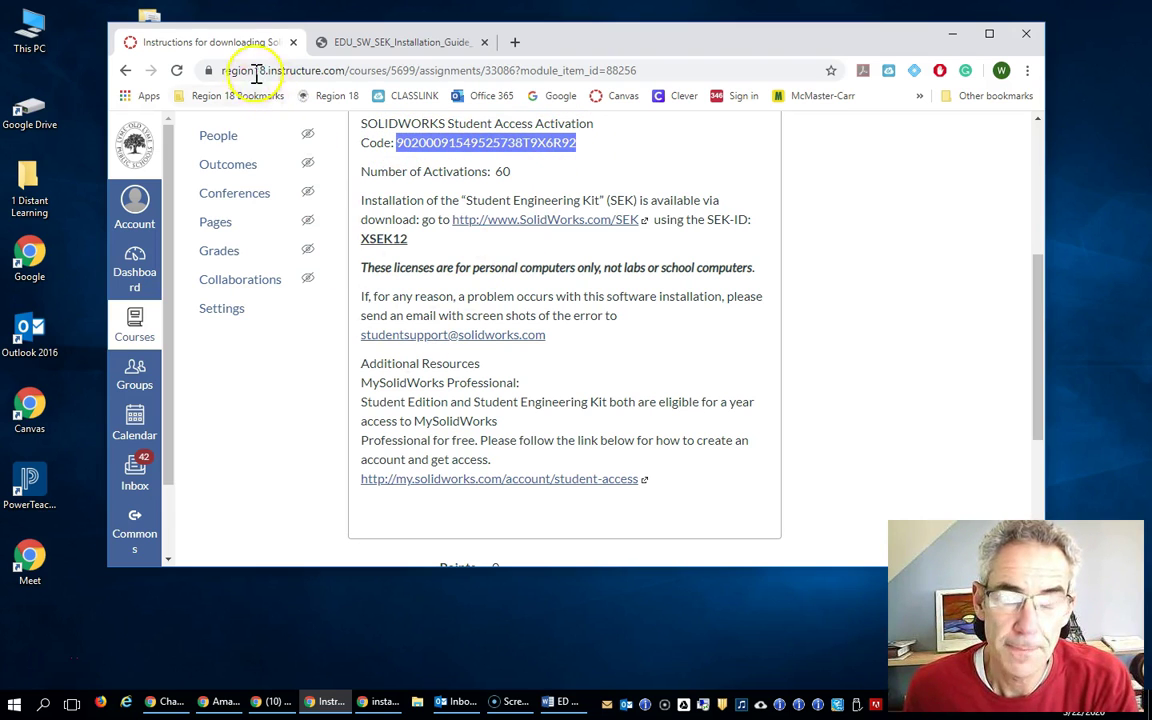
pyautogui.click(445, 44)
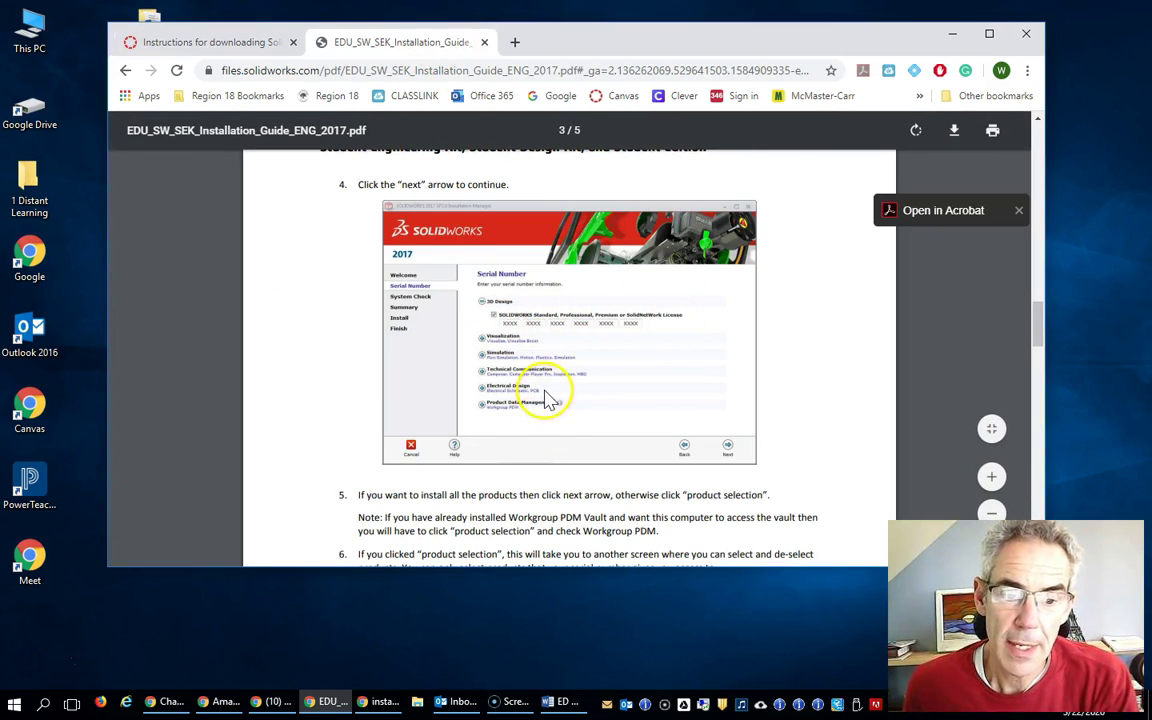
# Step: Scroll the PDF through pages 2–4 to the step 9 Summary screen with terms acceptance and the step 10 download note
pyautogui.scroll(-3, 543, 390)
pyautogui.scroll(-5, 543, 400)
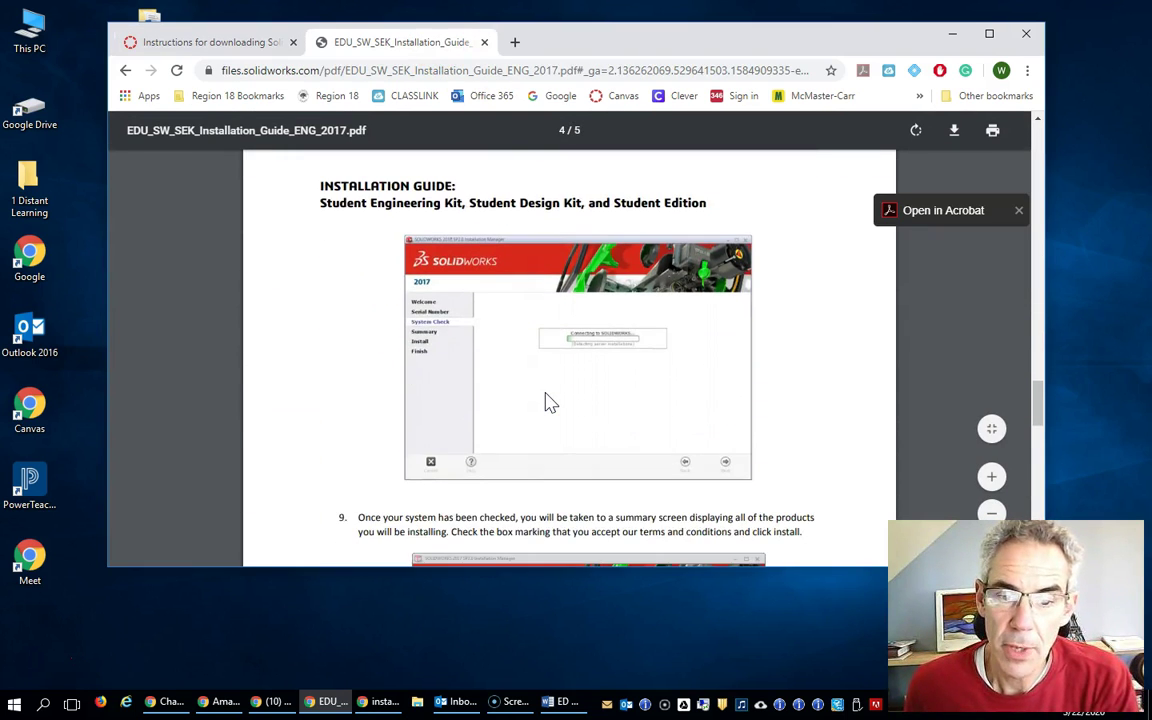
pyautogui.scroll(15, 547, 402)
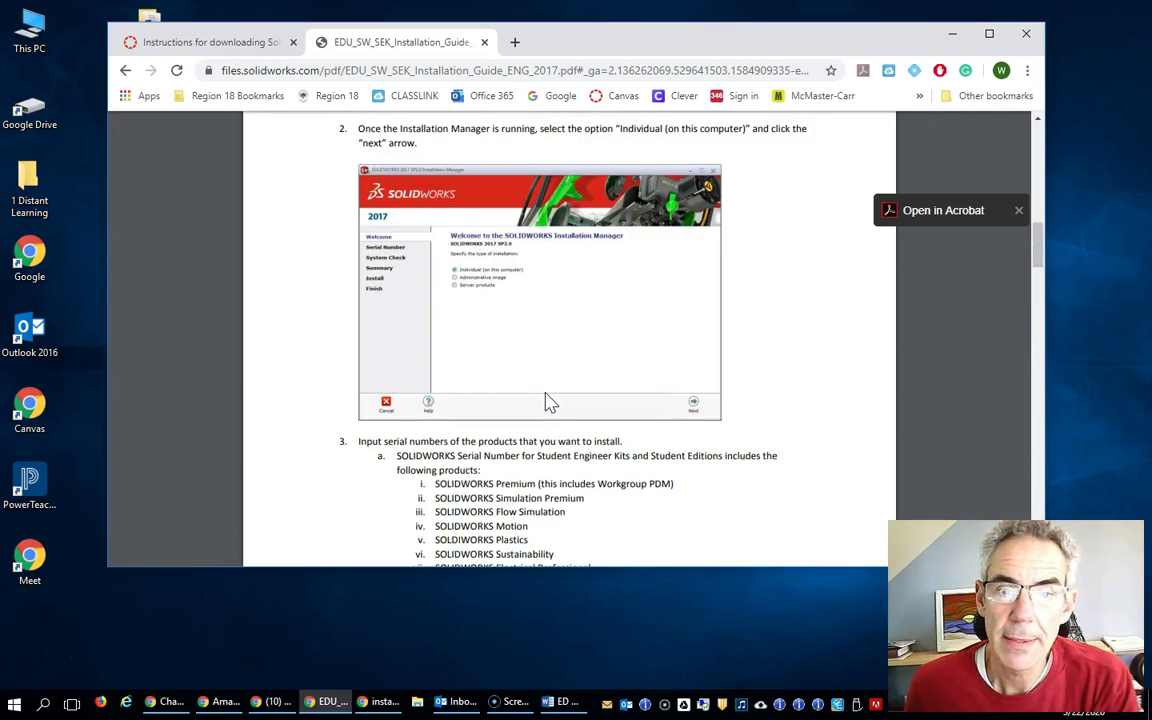
pyautogui.scroll(10, 547, 402)
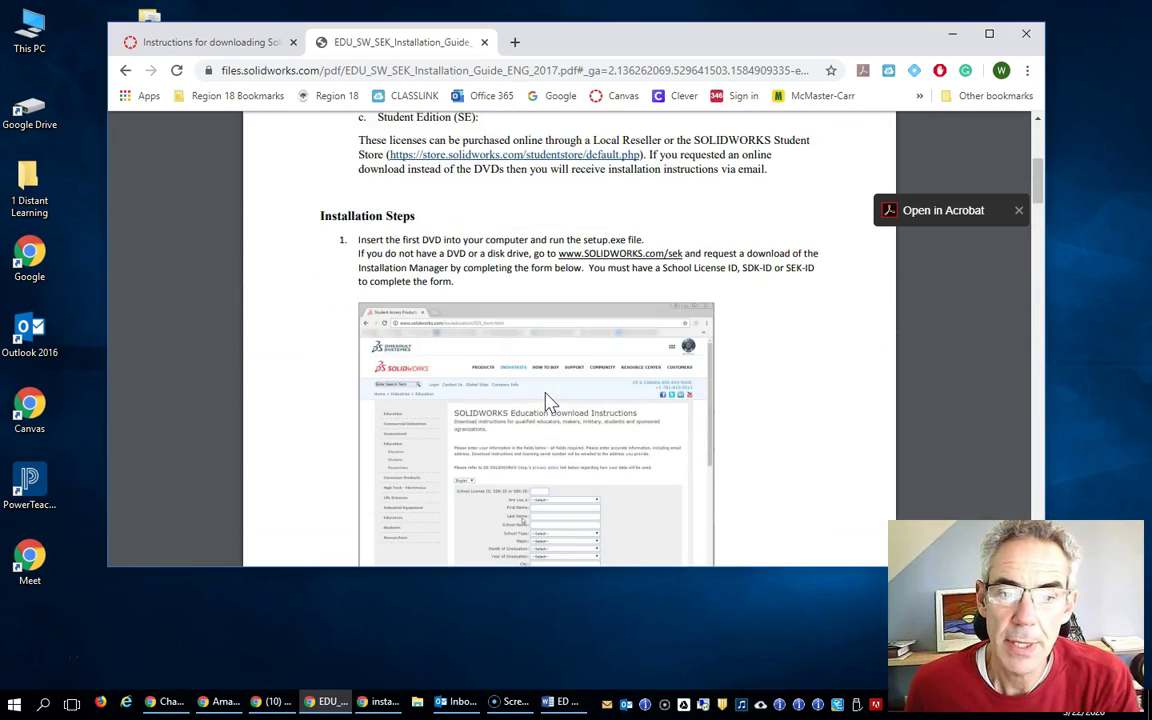
pyautogui.scroll(-15, 547, 402)
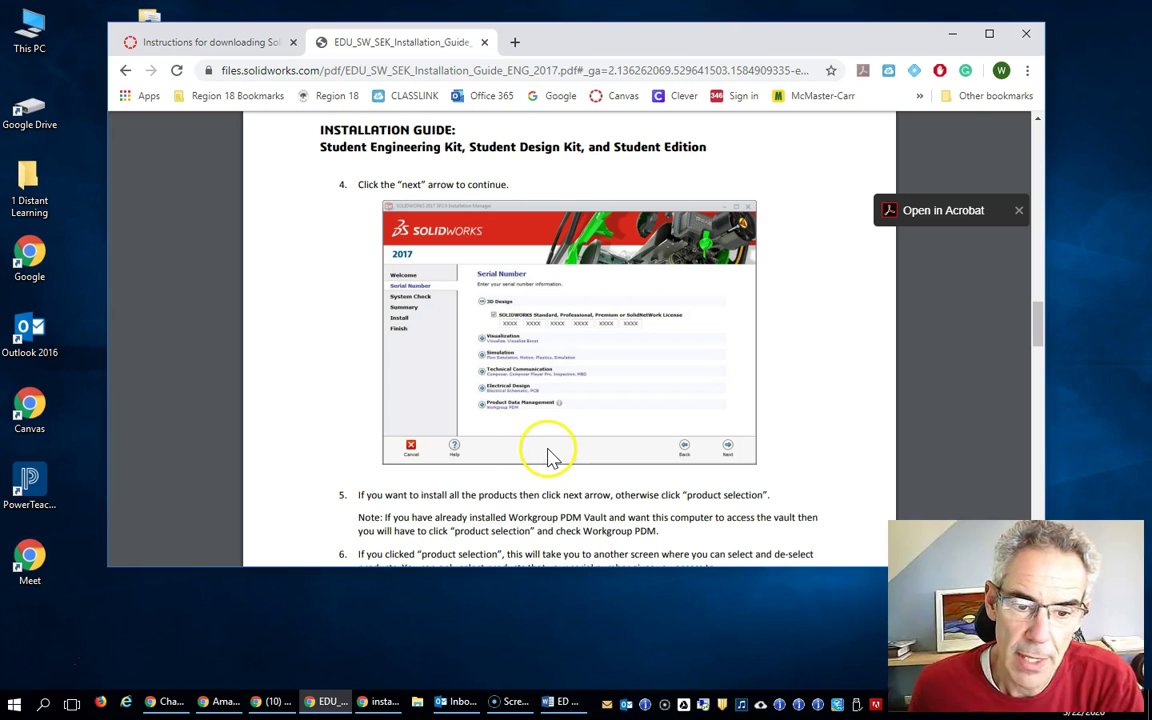
pyautogui.scroll(-2, 605, 420)
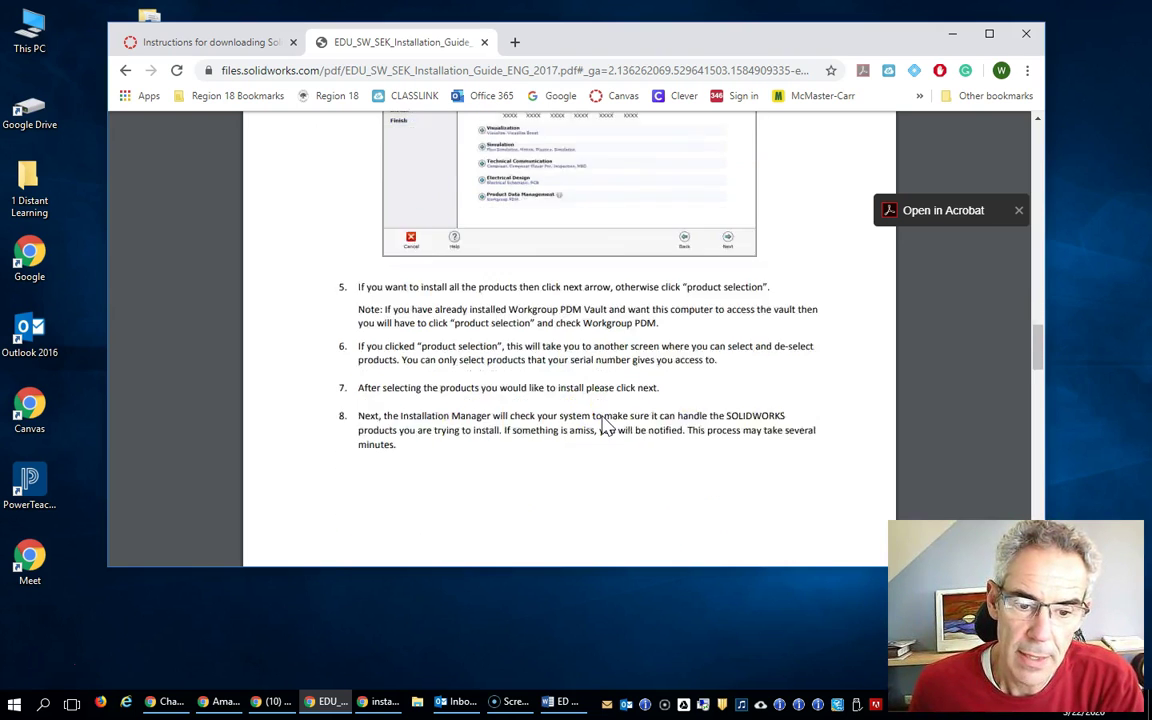
pyautogui.scroll(-1, 603, 424)
pyautogui.scroll(3, 594, 386)
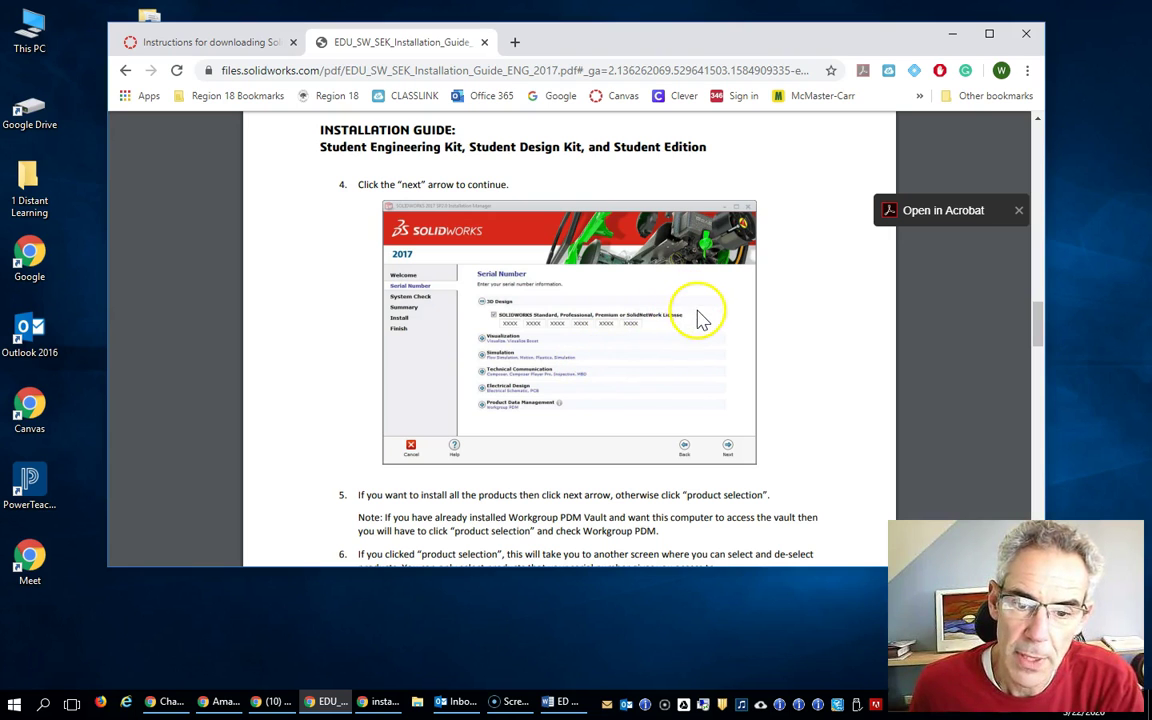
pyautogui.scroll(-6, 695, 330)
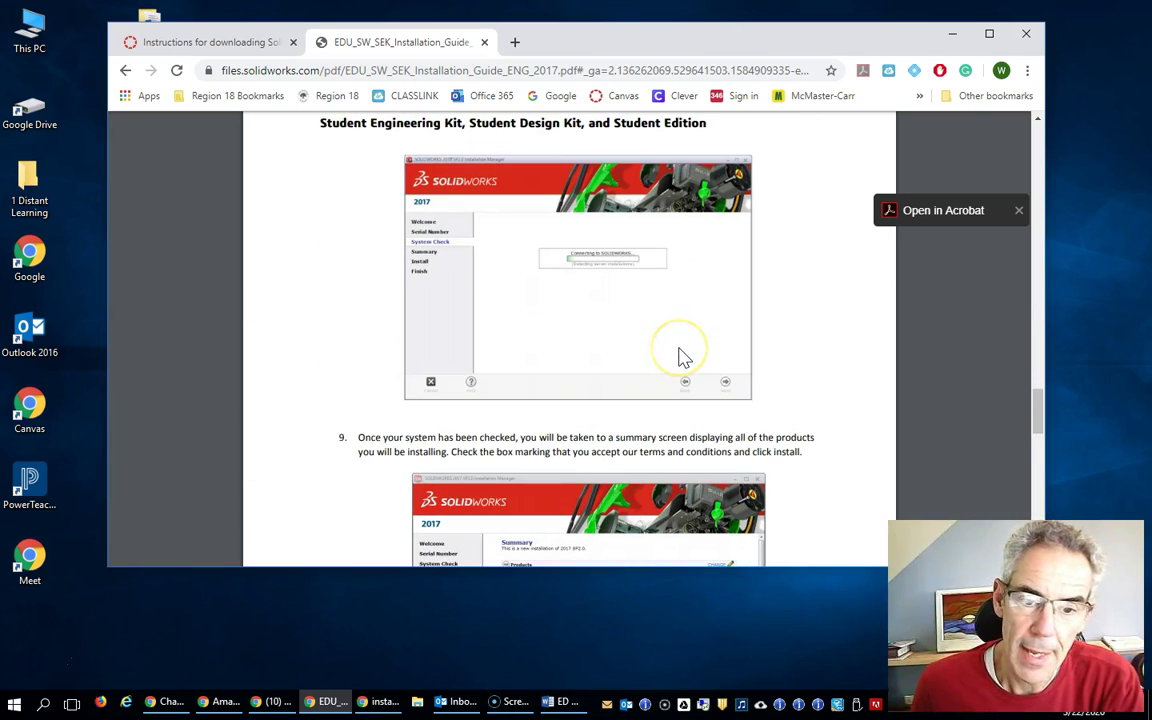
pyautogui.scroll(-3, 684, 357)
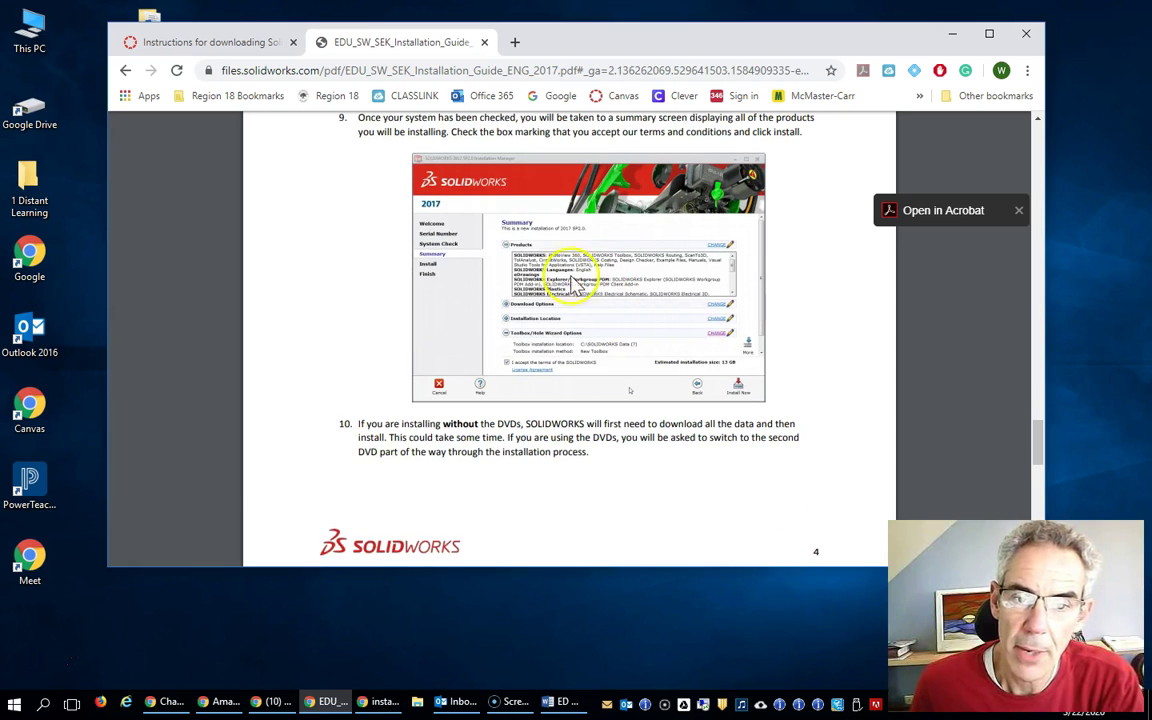